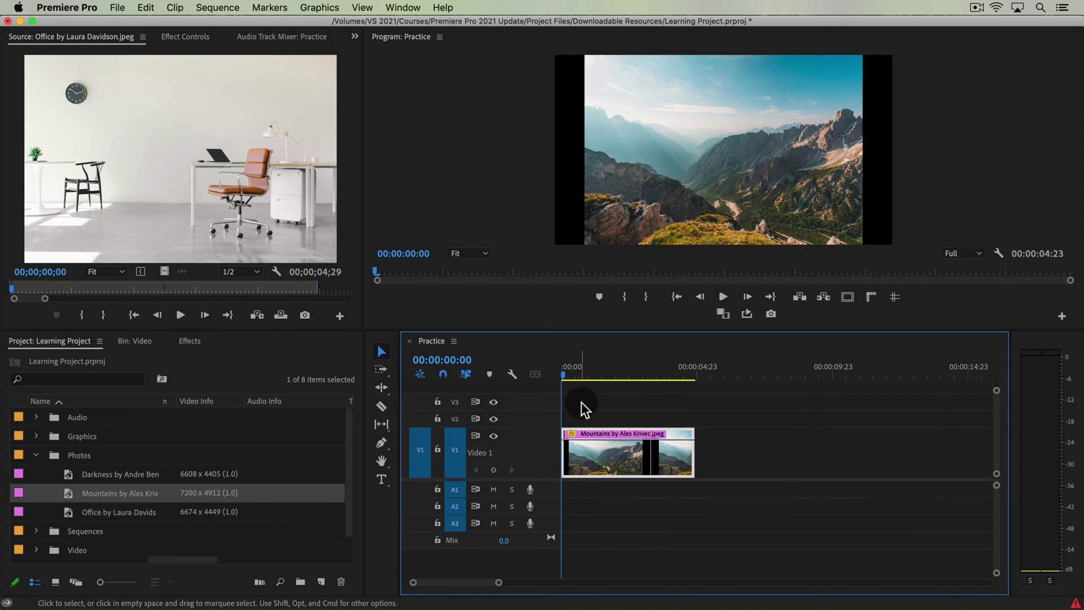
Enlarge the preview area, place the playhead at 00:00:01:00 and show the effect settings of the Mountains clip.
mouse_move(579, 374)
mouse_down()
mouse_move(637, 374)
mouse_move(573, 377)
mouse_up()
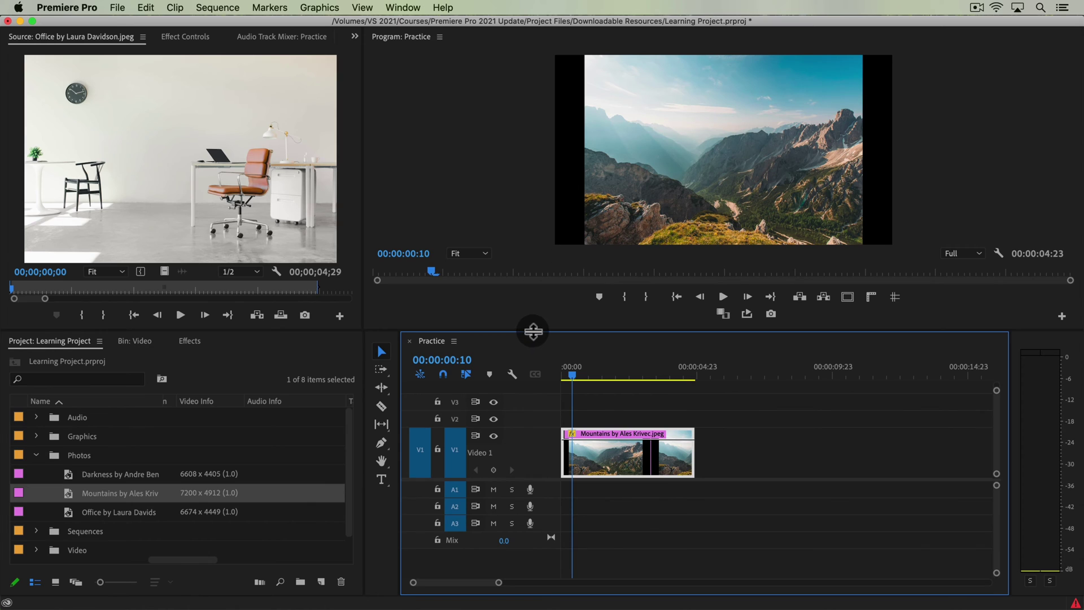
drag(535, 330, 525, 390)
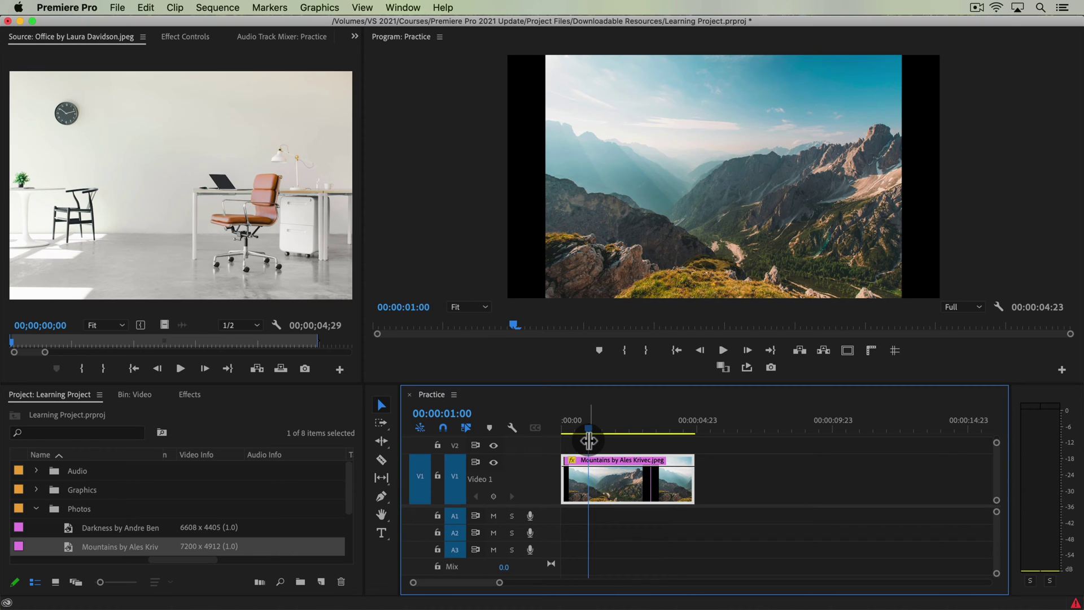
click(608, 482)
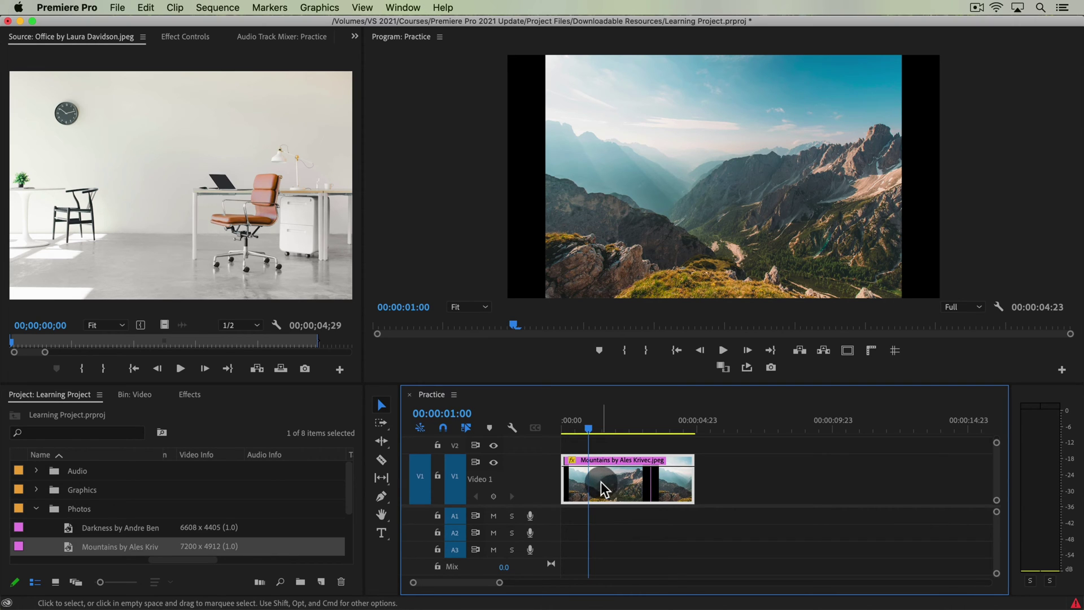
click(608, 463)
click(185, 37)
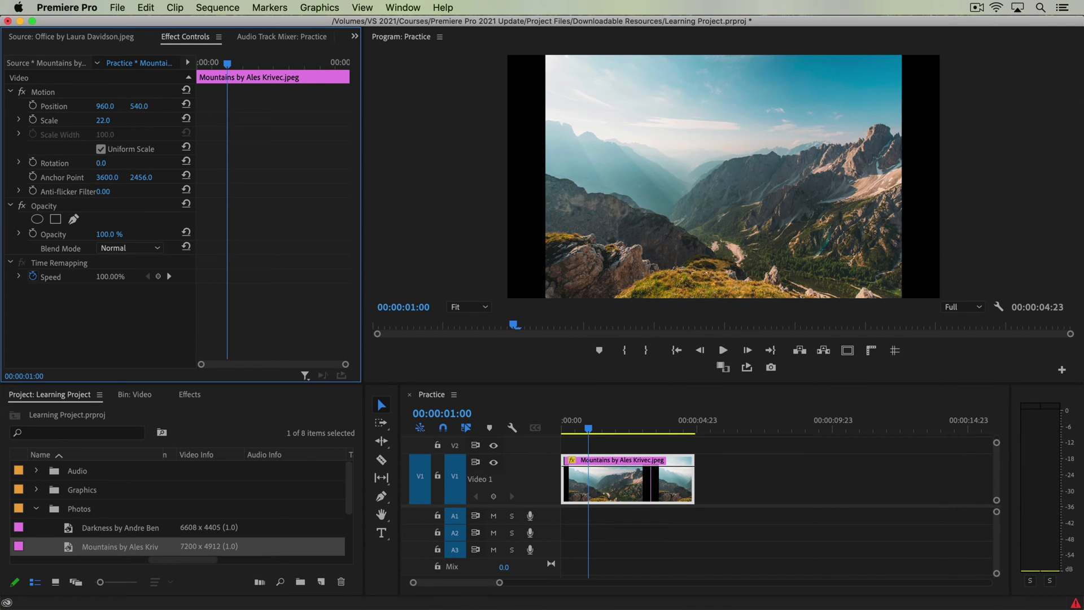
Animate the Mountains clip's Scale with keyframes from 32 at the clip's start to 29 at 00:00:01:00.
drag(104, 120, 123, 107)
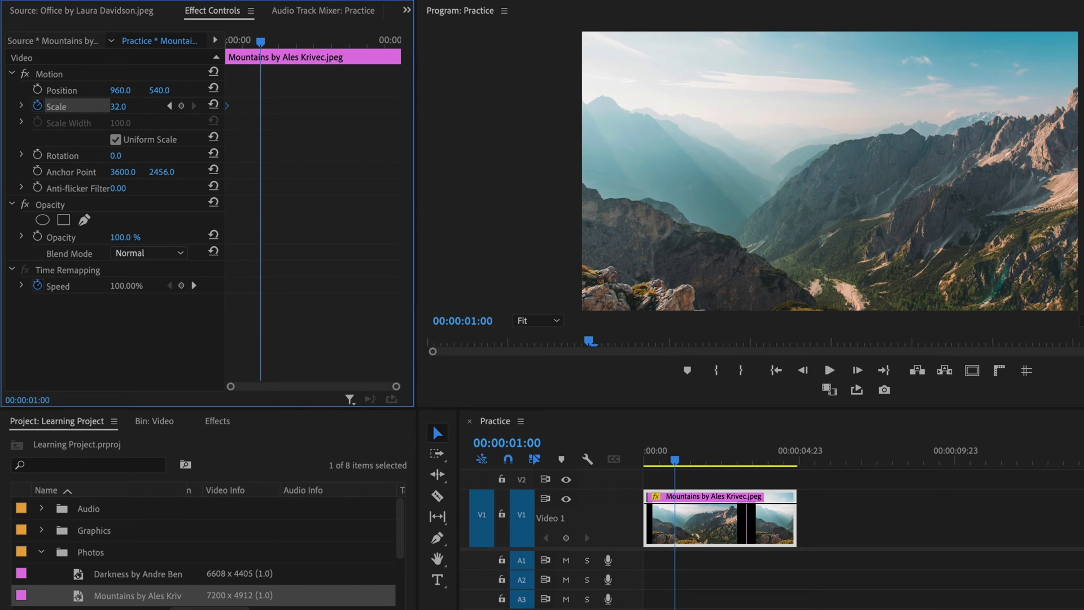
mouse_move(118, 107)
mouse_down()
mouse_move(99, 106)
mouse_move(110, 106)
mouse_up()
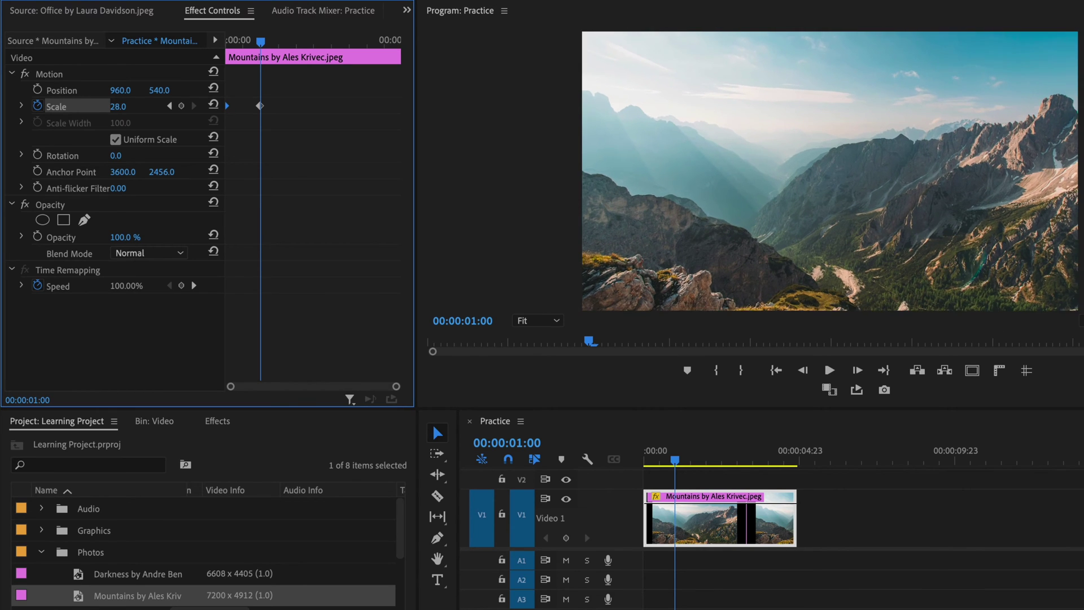
drag(118, 106, 124, 106)
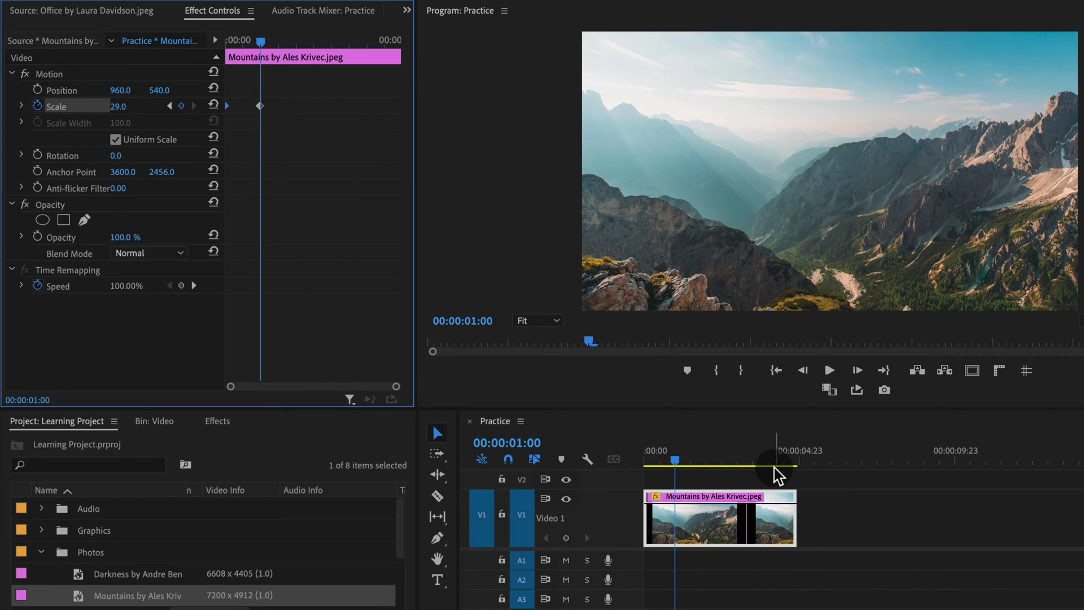
Play the Mountains clip from the start of the sequence to review the one-second zoom out.
drag(774, 465, 581, 460)
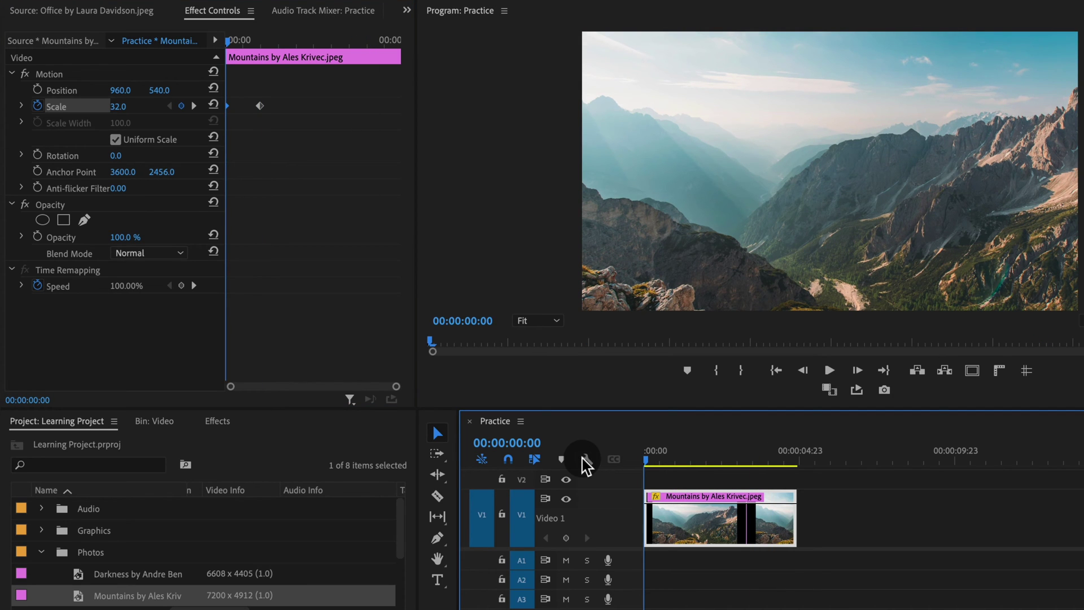
key(space)
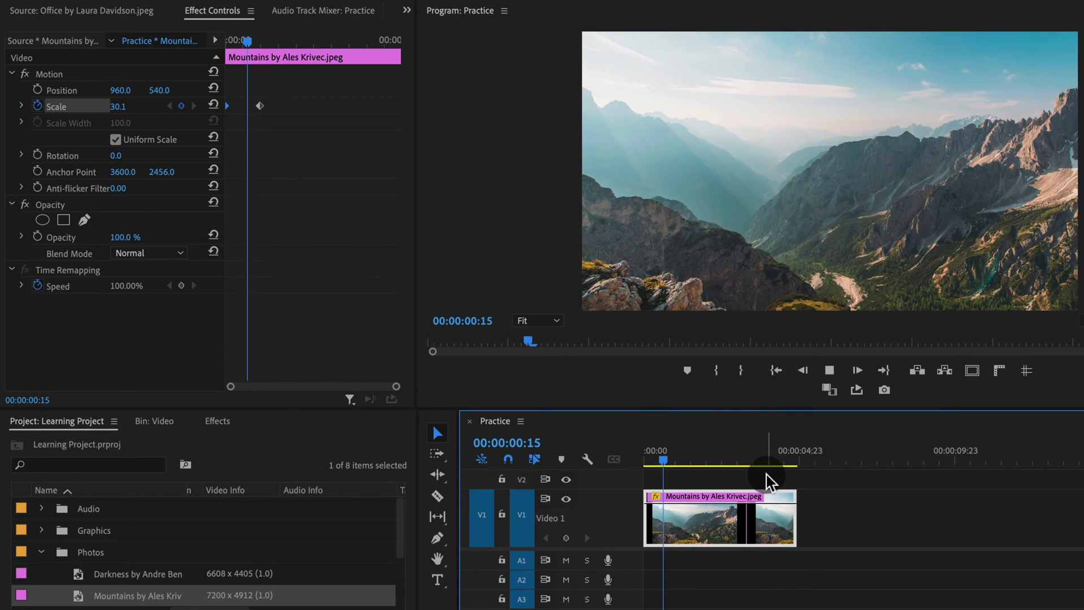
key(space)
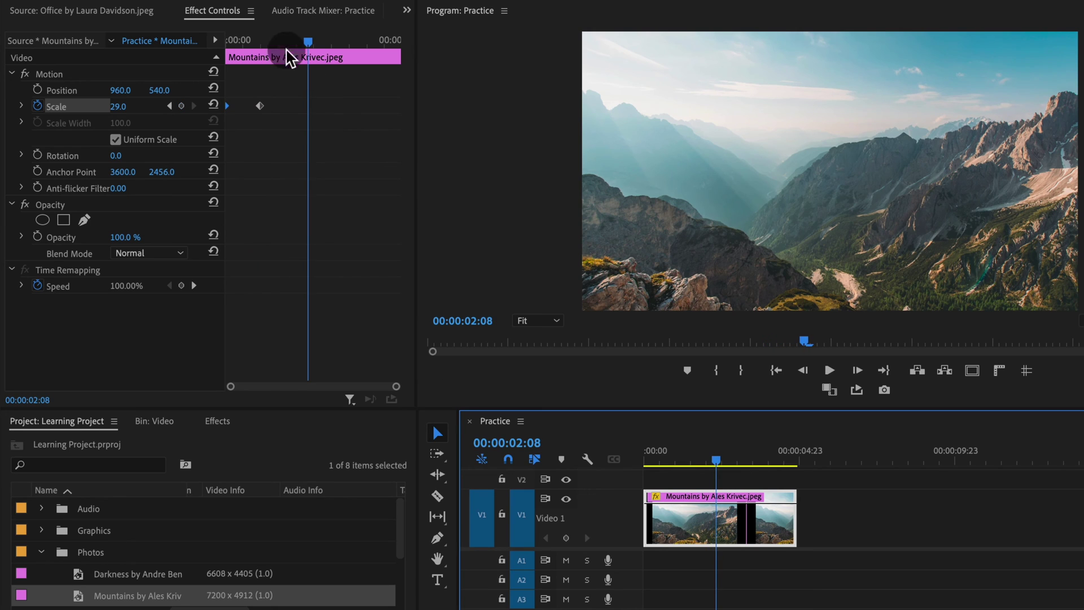
Move the second Scale keyframe to the end of the Mountains clip and play the slower zoom from the beginning.
drag(259, 106, 514, 116)
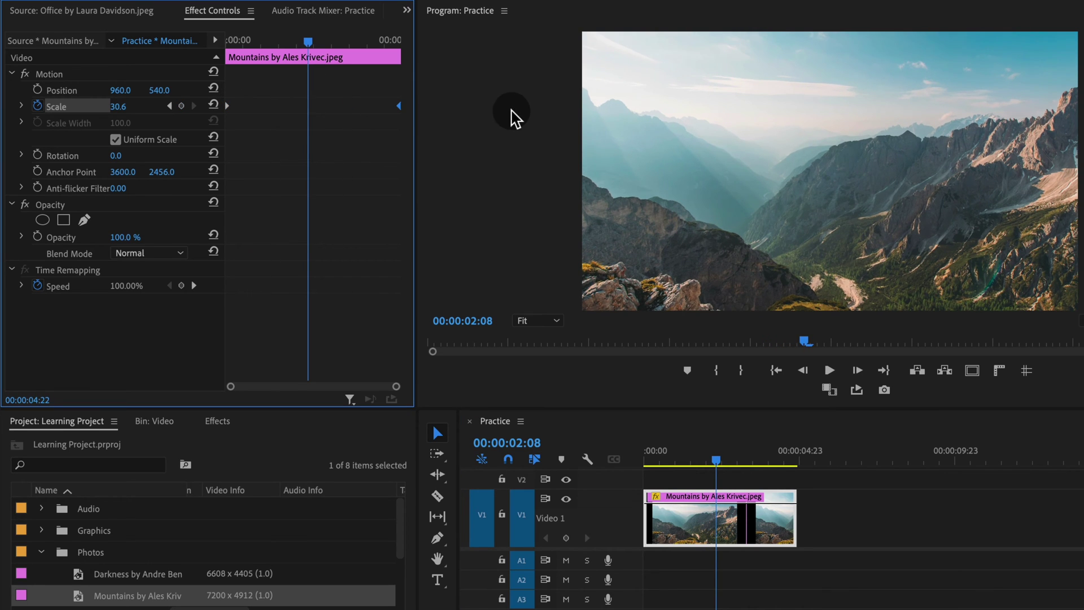
click(330, 42)
key(Home)
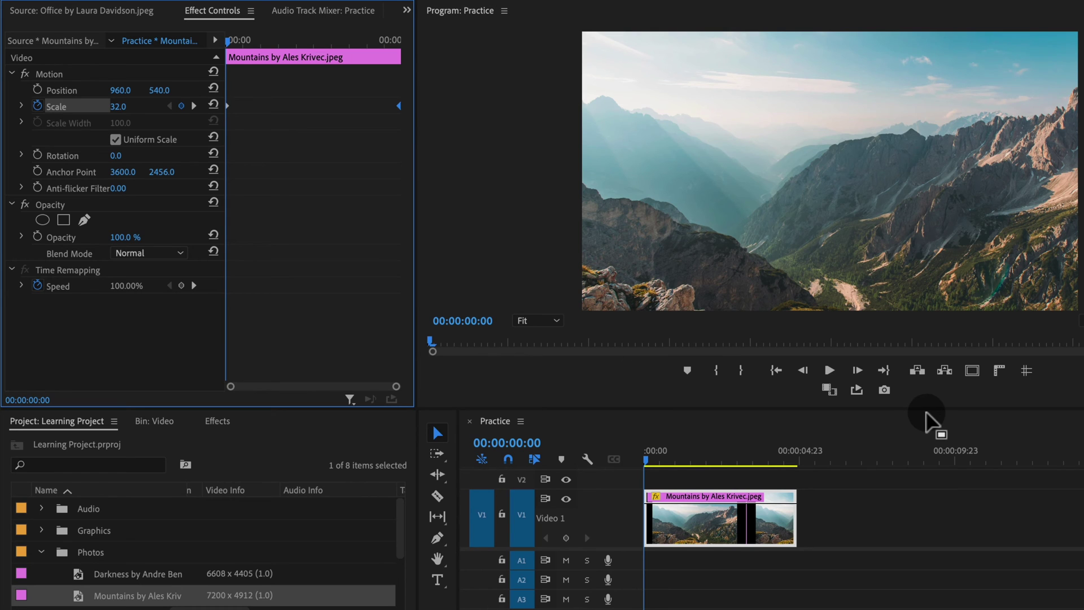
key(space)
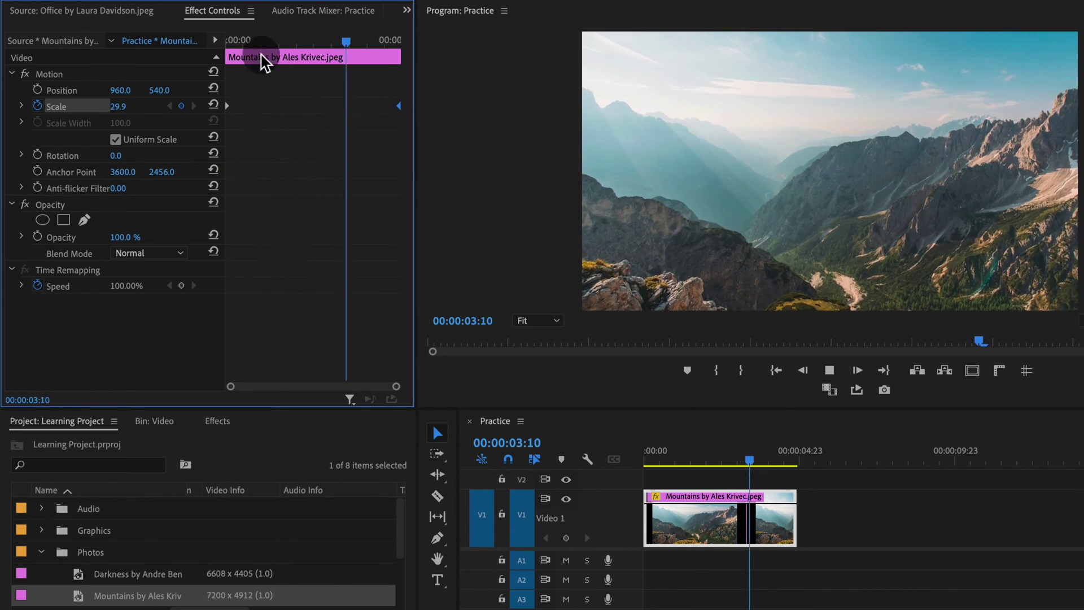
key(space)
Review the Mountains clip's zoom by scrubbing, jumping to its end keyframe and playing it back.
drag(253, 45, 197, 57)
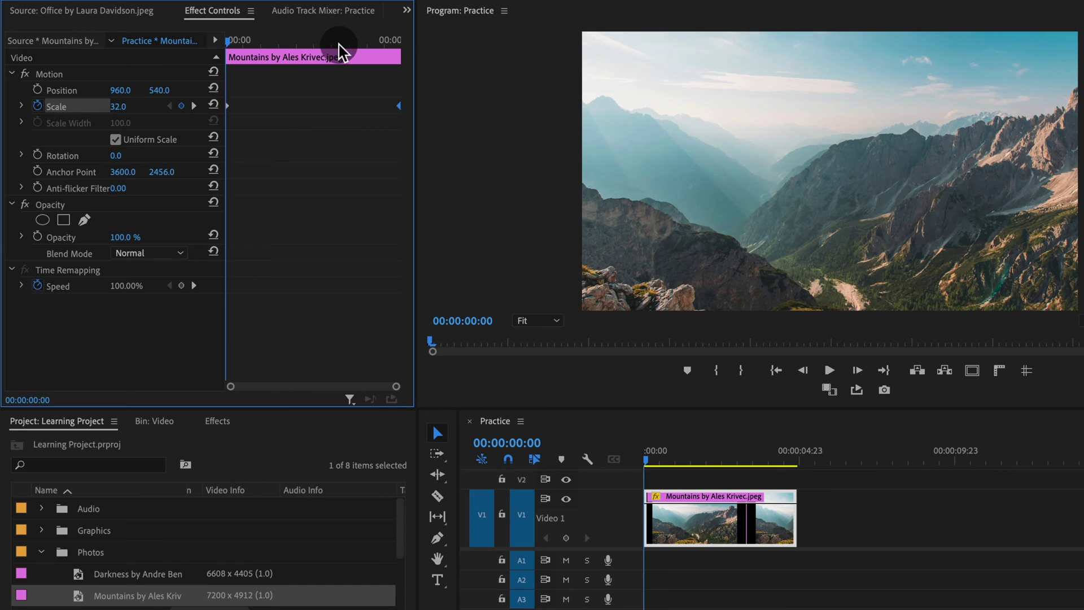
drag(346, 43, 292, 61)
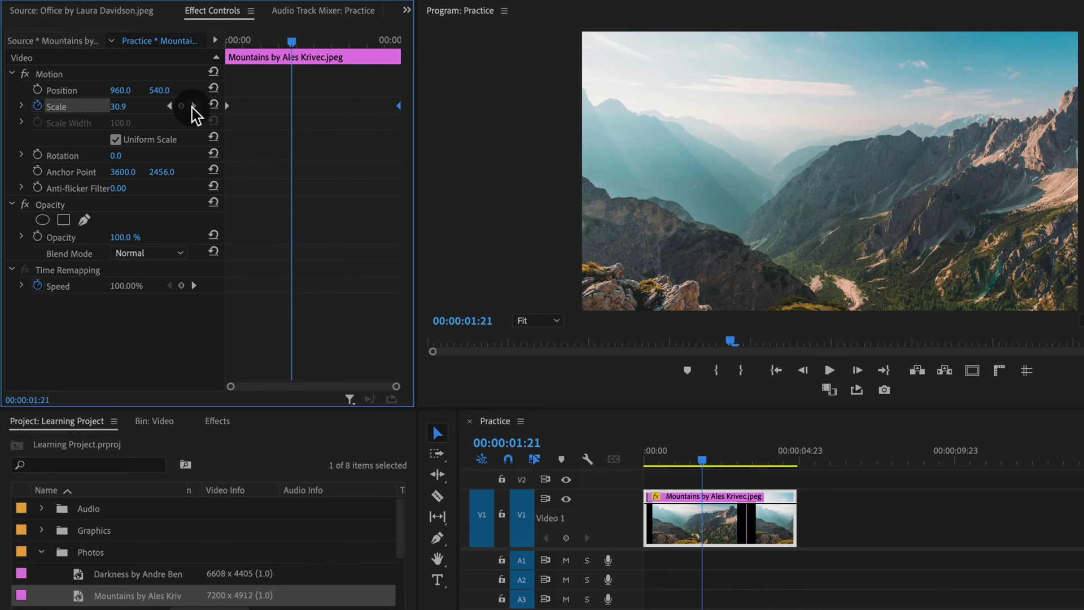
click(193, 107)
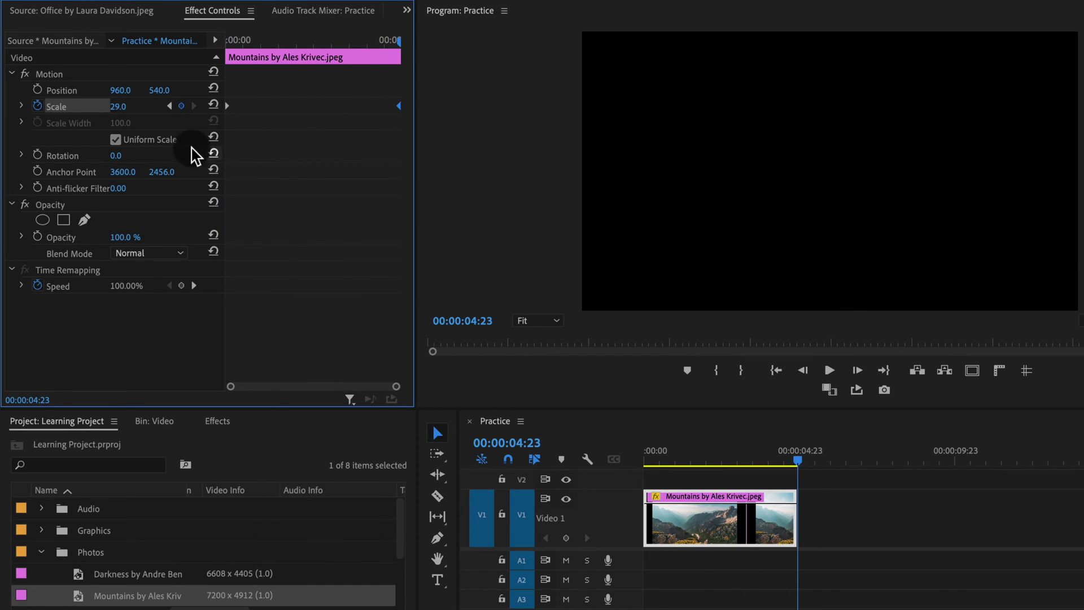
click(701, 450)
key(space)
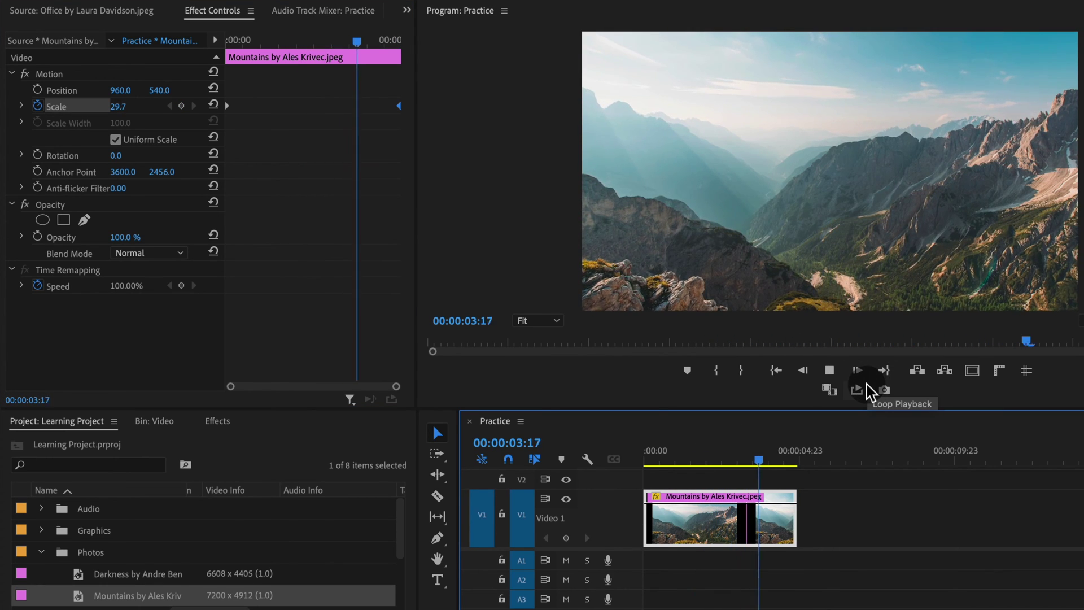
drag(746, 460, 593, 457)
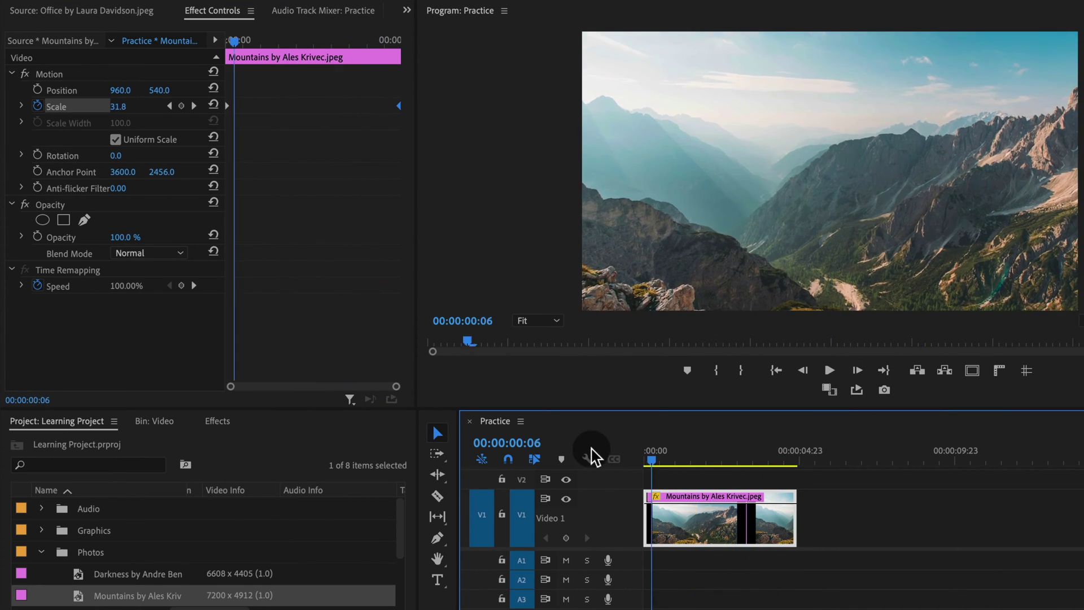
key(space)
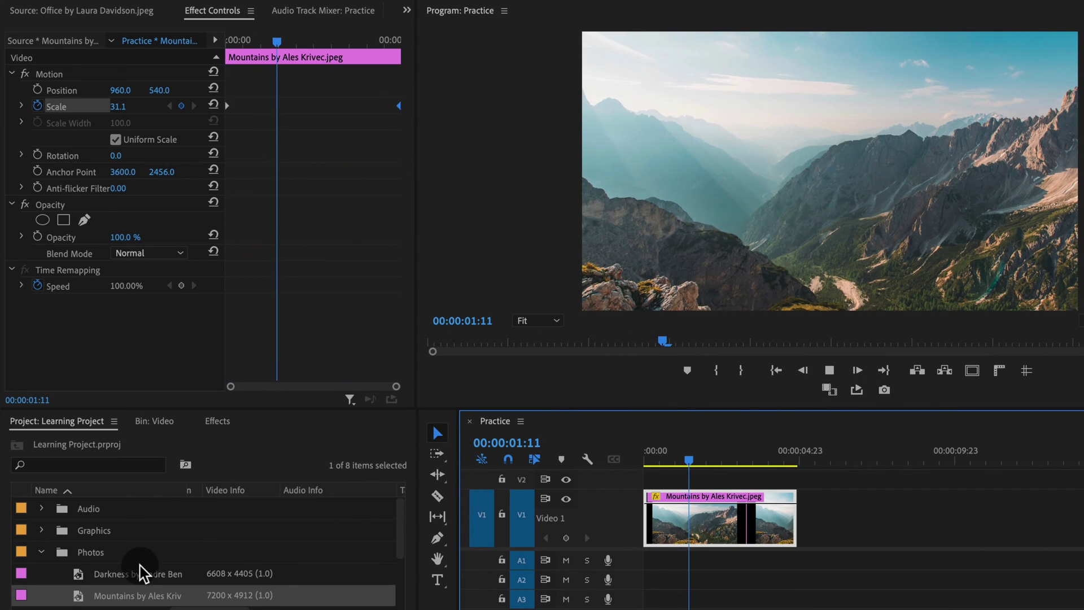
Add the Office photo to track V1 directly after the Mountains clip and place the playhead on it at 00:00:06:02.
scroll(141, 570, down, 1)
drag(147, 594, 796, 497)
mouse_move(827, 460)
mouse_down()
mouse_move(871, 460)
mouse_move(836, 469)
mouse_up()
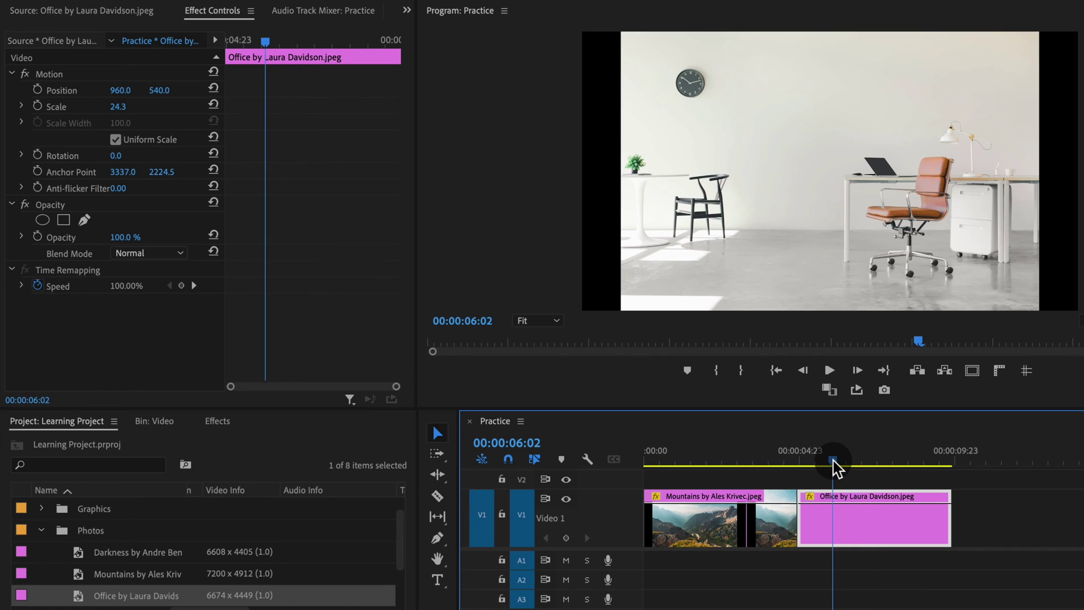
Frame the Office clip closely on the wall clock with Scale 64.3 and Position 1880, 1124.
drag(118, 108, 203, 93)
drag(116, 90, 165, 92)
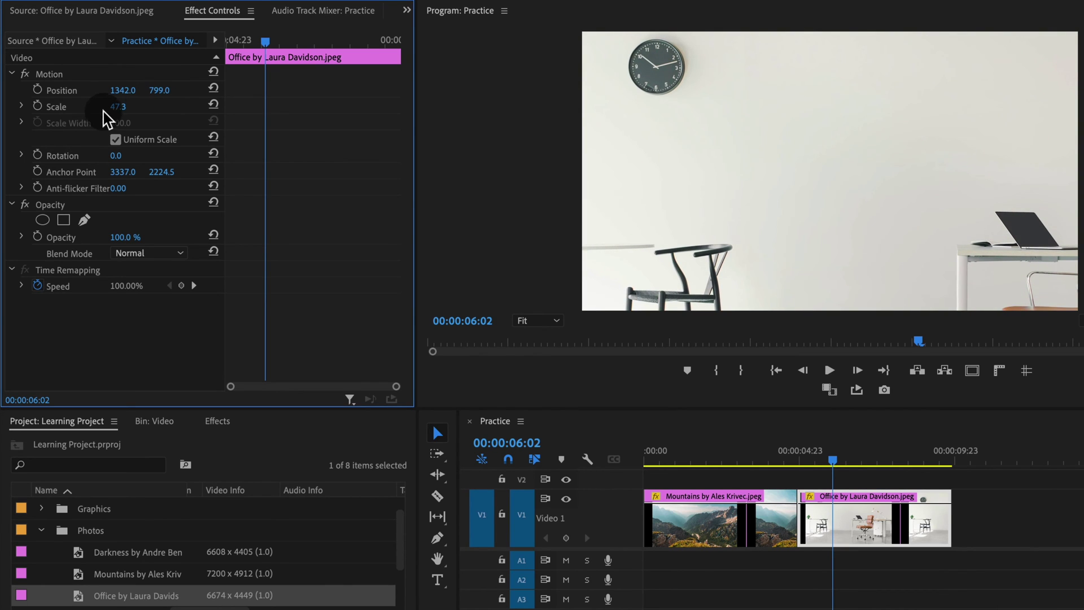
drag(105, 110, 126, 90)
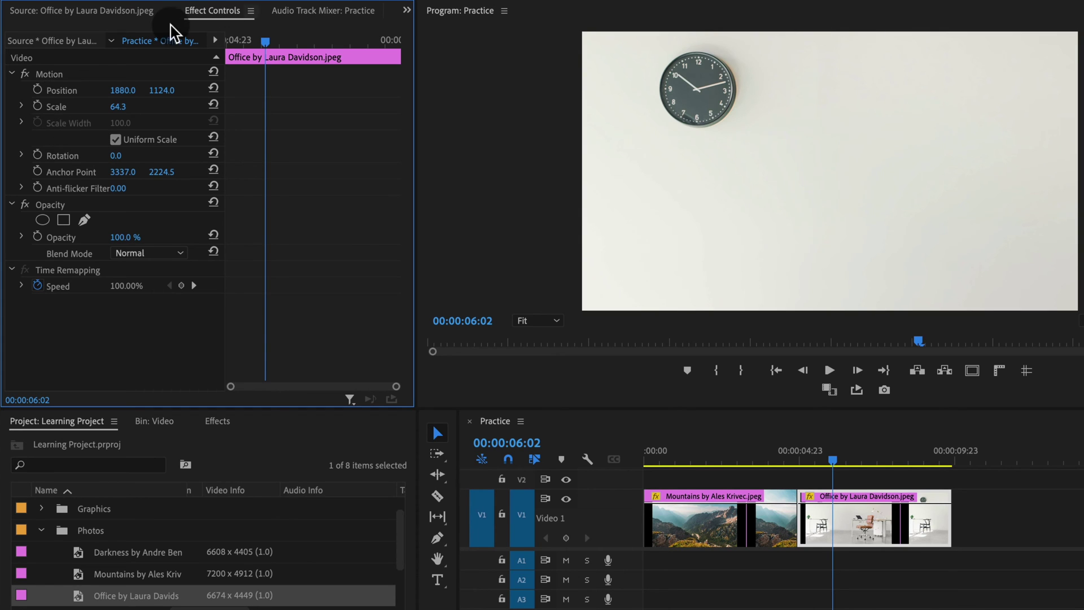
Create Scale and Position keyframes for the Office clip's close framing and move both to the clip's start.
click(38, 106)
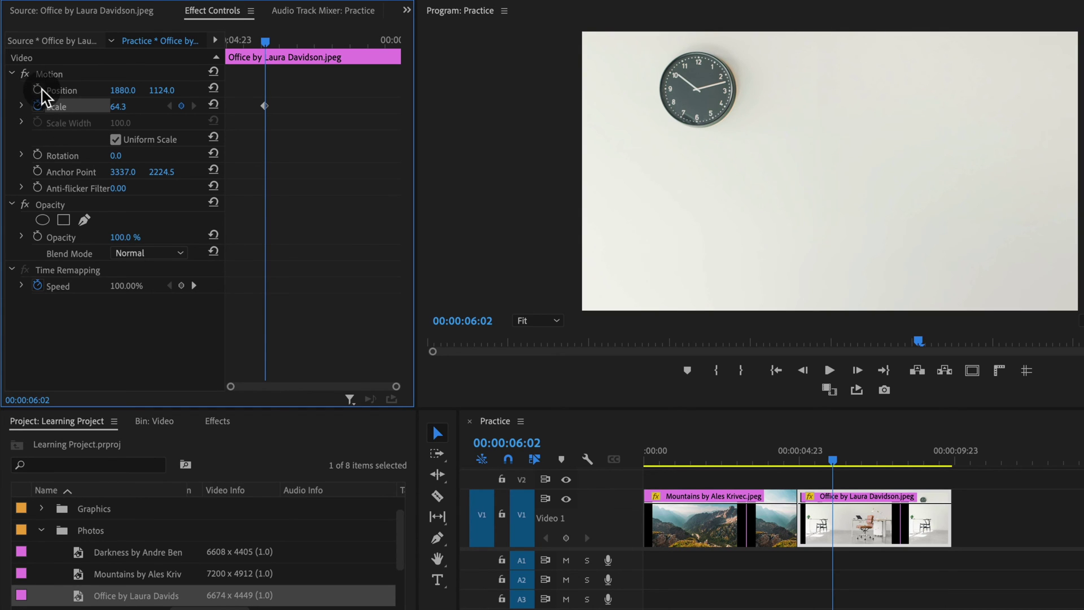
click(38, 89)
drag(284, 90, 226, 42)
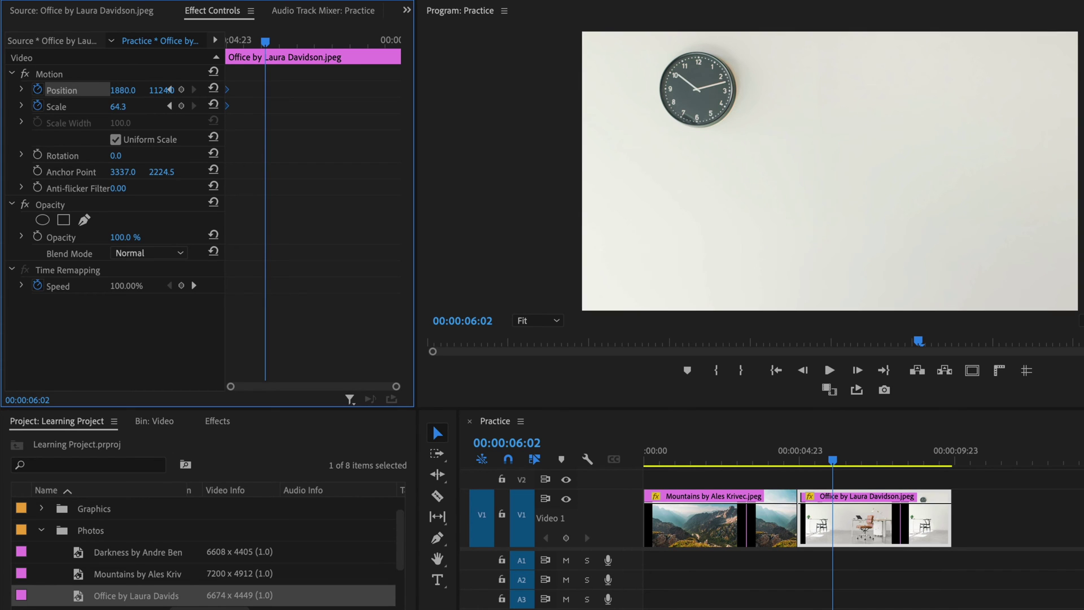
Set the Office clip's Scale to 36.3 and Position to 947, 612 at 00:00:06:02 to reveal the desk and chairs.
drag(118, 107, 164, 89)
click(105, 109)
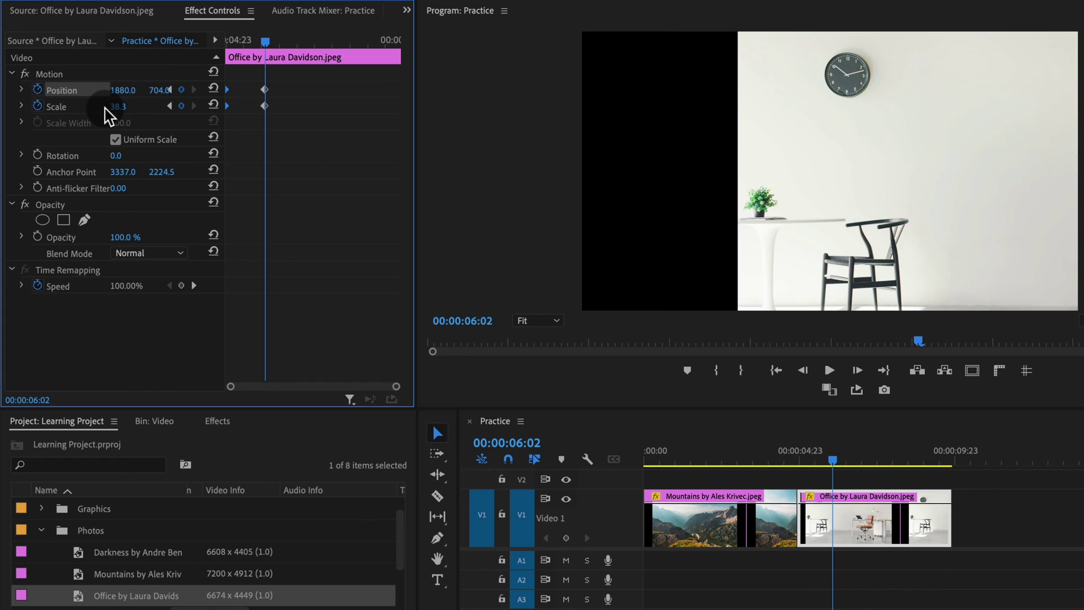
drag(105, 108, 166, 91)
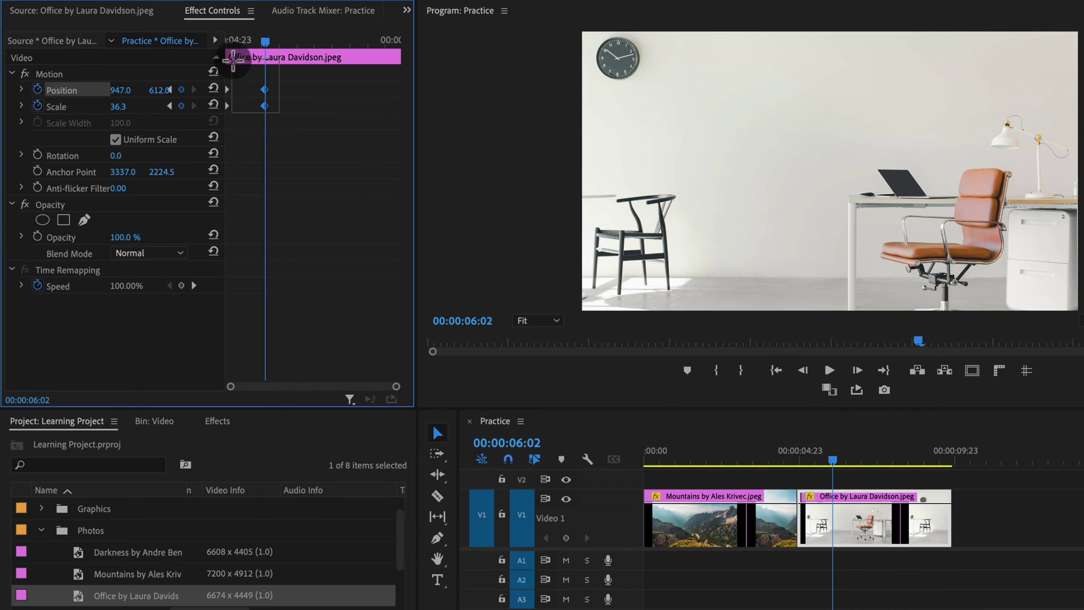
Move the Office clip's second Position and Scale keyframes to the clip's end and play the clip from its start.
drag(265, 89, 375, 92)
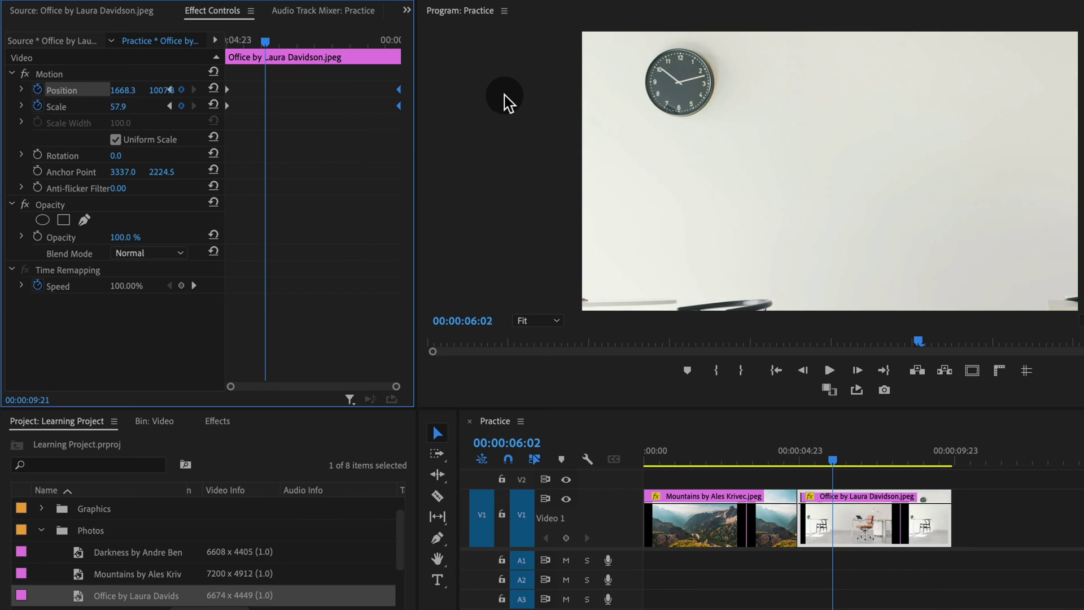
click(238, 41)
key(Up)
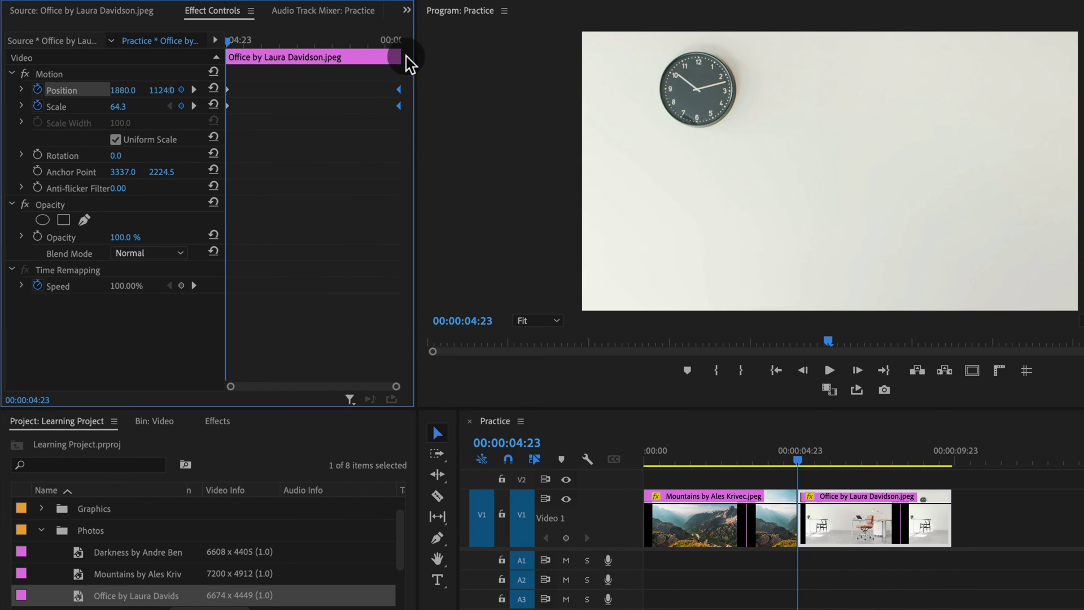
key(space)
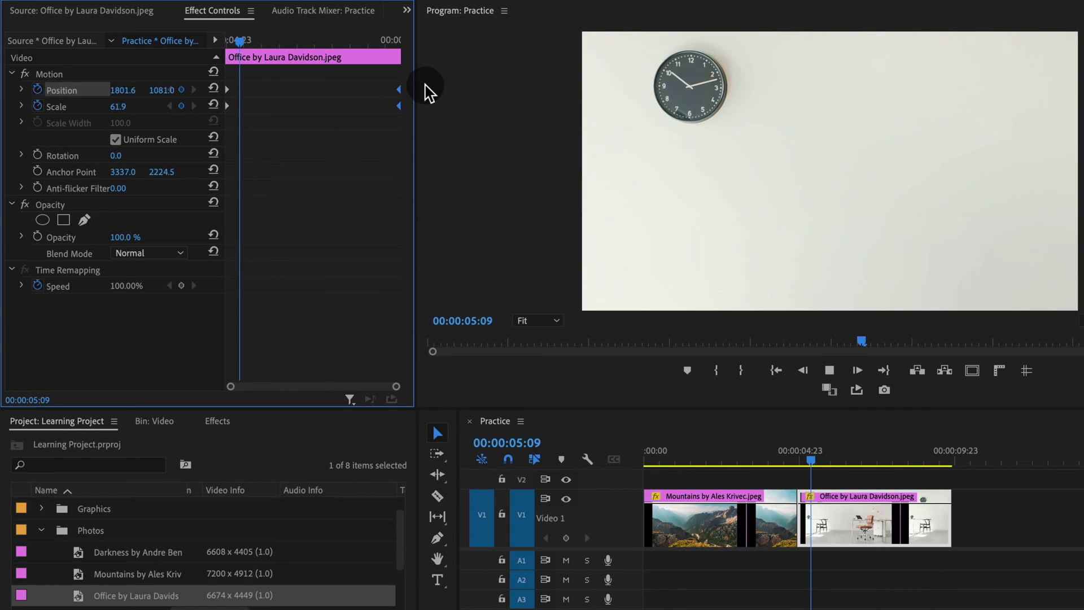
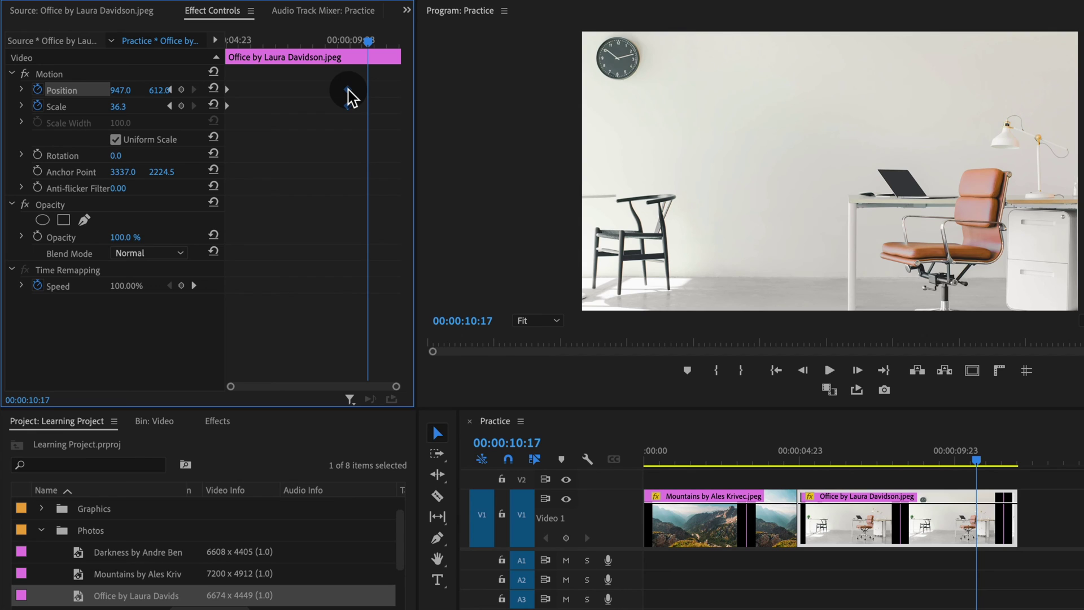
Set the temporal interpolation of the Office clip's second Position and Scale keyframes to Bezier.
right_click(348, 90)
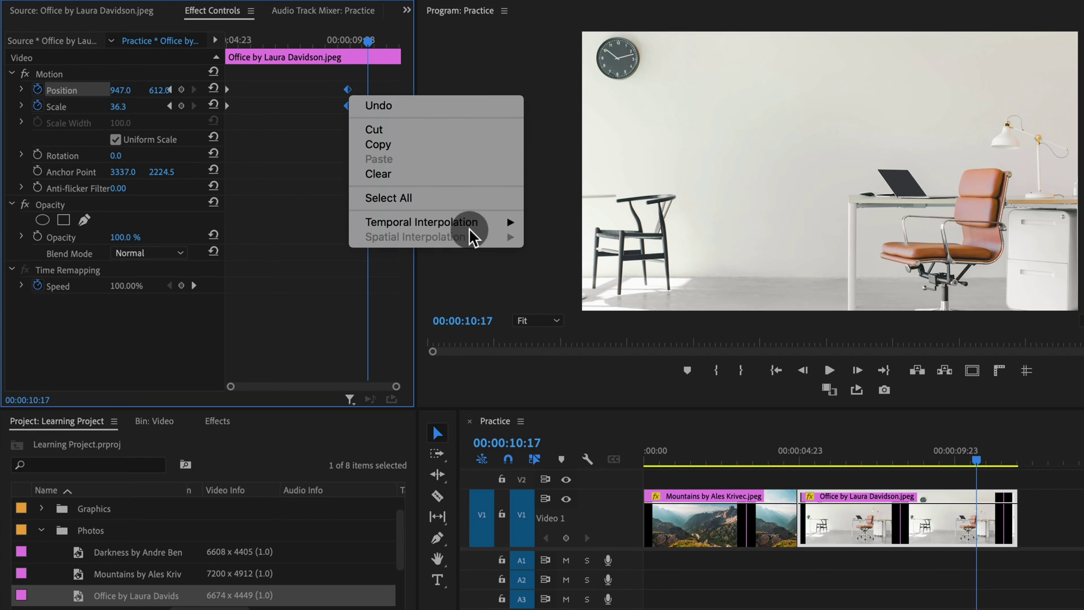
mouse_move(479, 229)
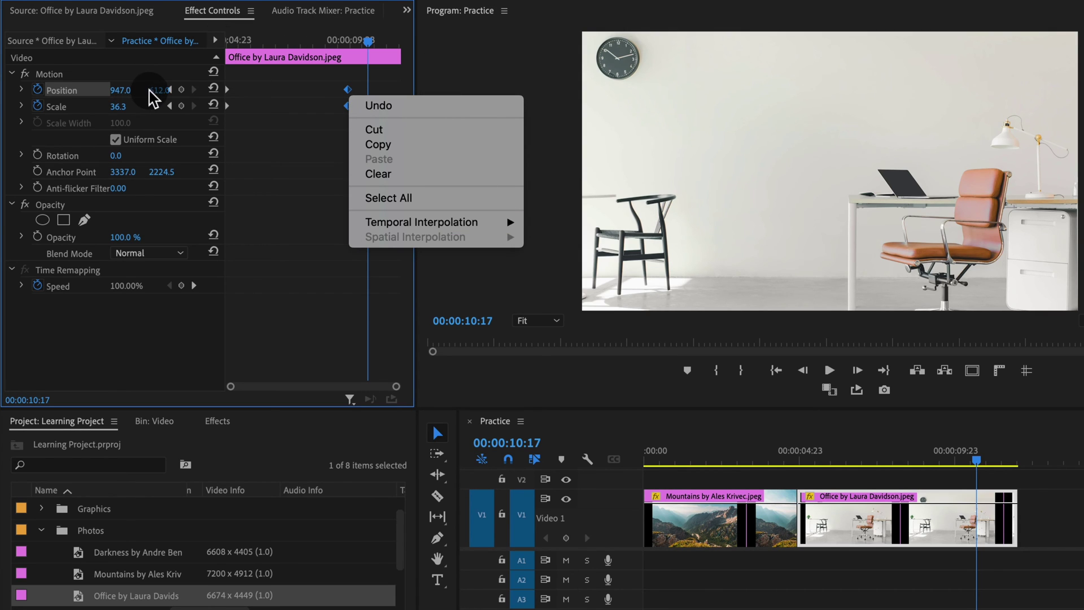
mouse_move(440, 229)
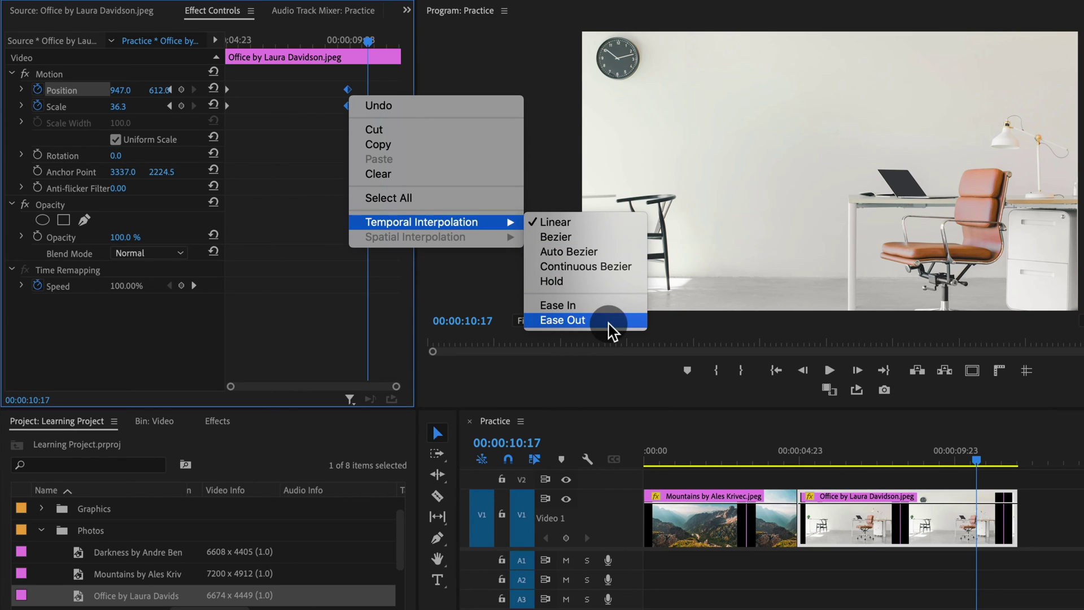
click(599, 240)
Apply Ease In temporal interpolation to the Office clip's second Position and Scale keyframes.
drag(260, 50, 340, 54)
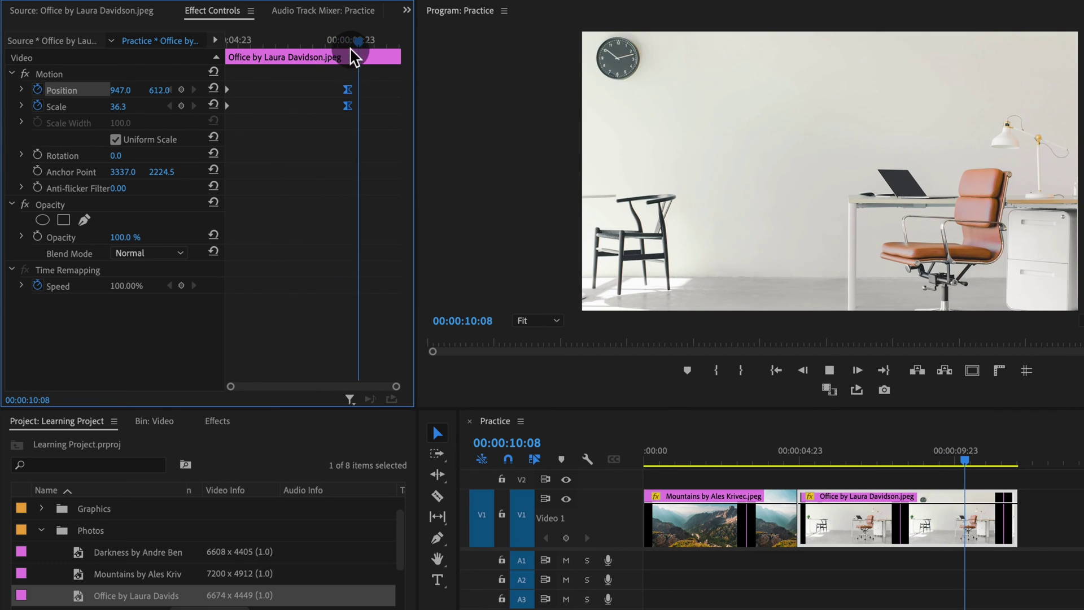
key(space)
right_click(346, 88)
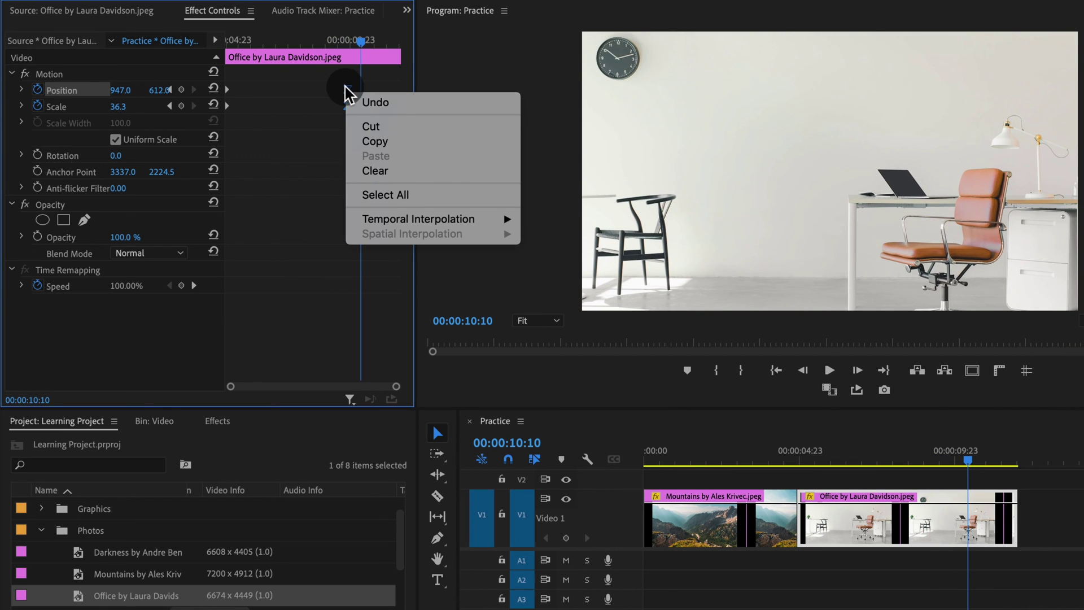
click(446, 219)
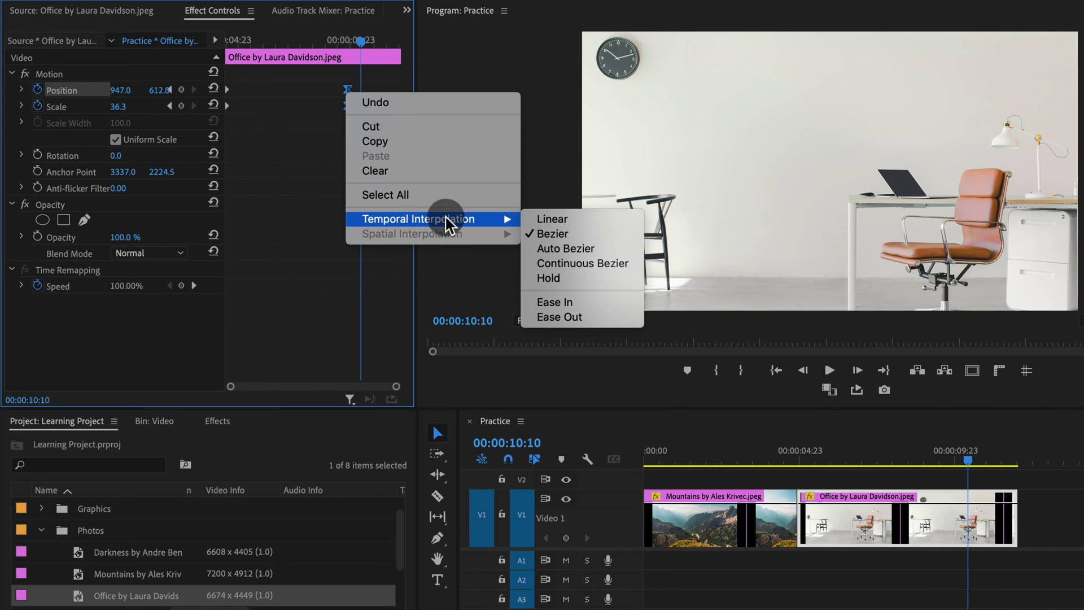
click(564, 302)
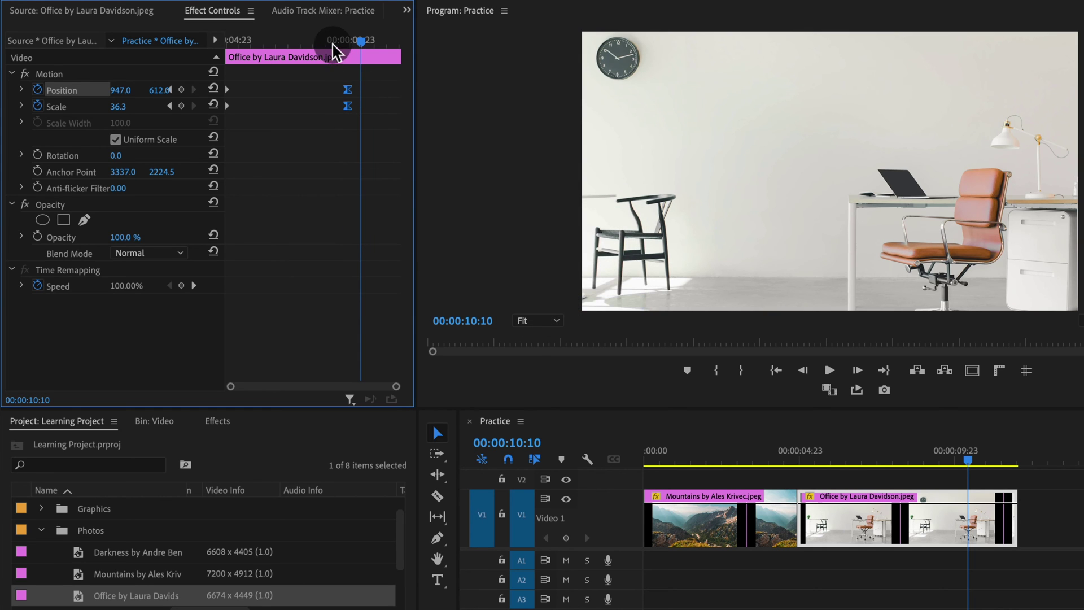
Play the last part of the Office clip's movement several times to check how it eases to a stop.
click(310, 41)
key(space)
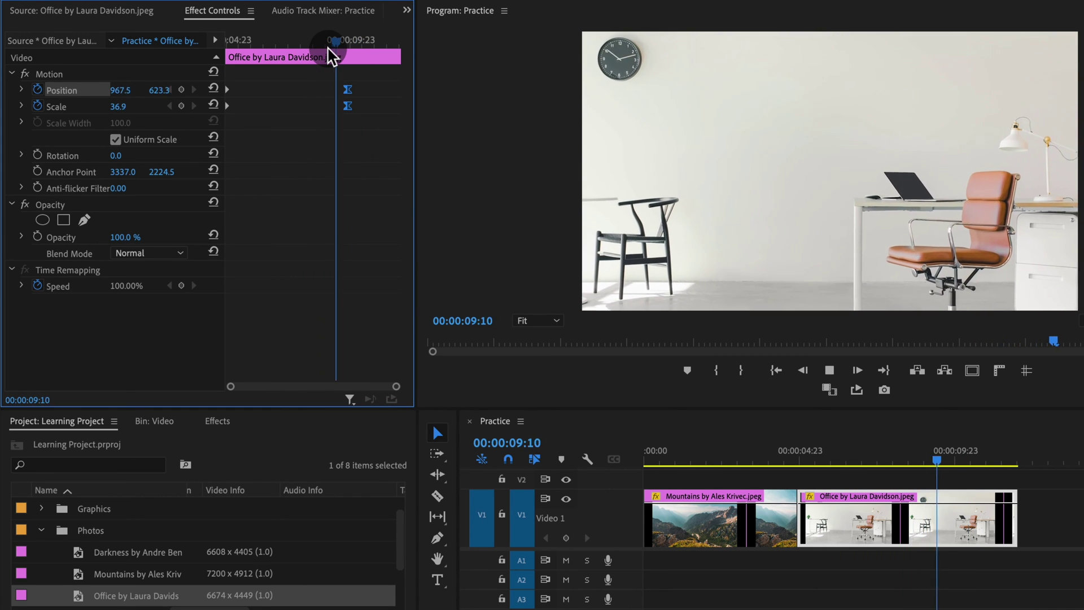
click(328, 40)
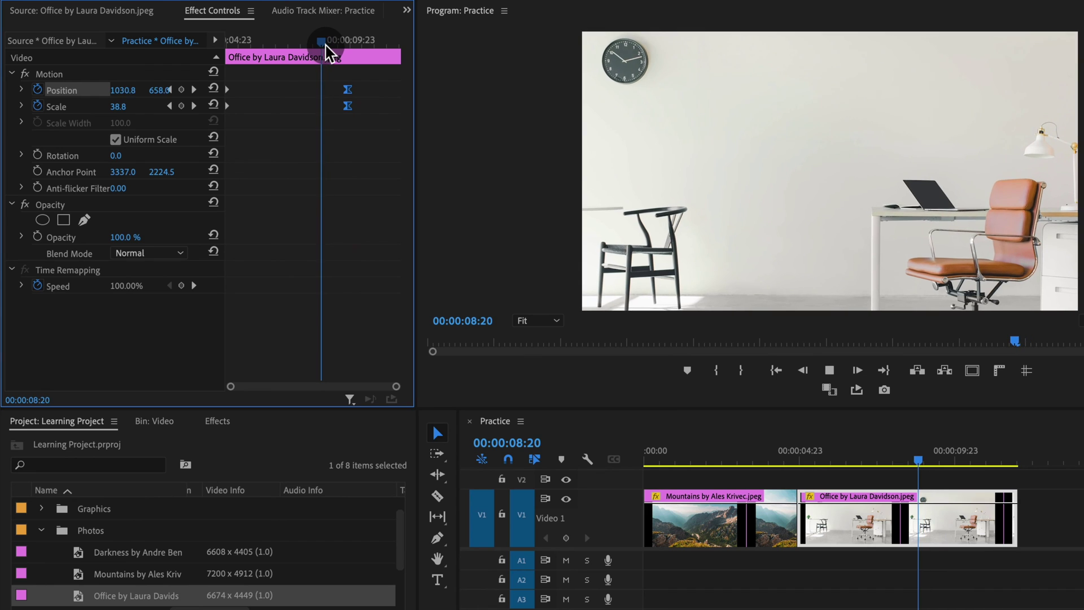
click(322, 52)
click(298, 51)
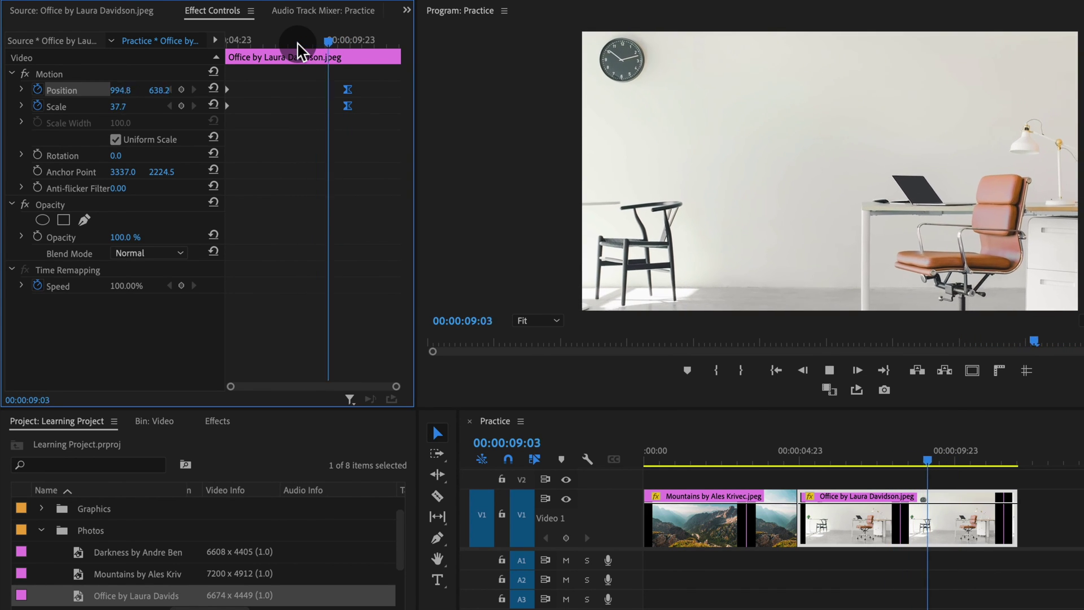
key(space)
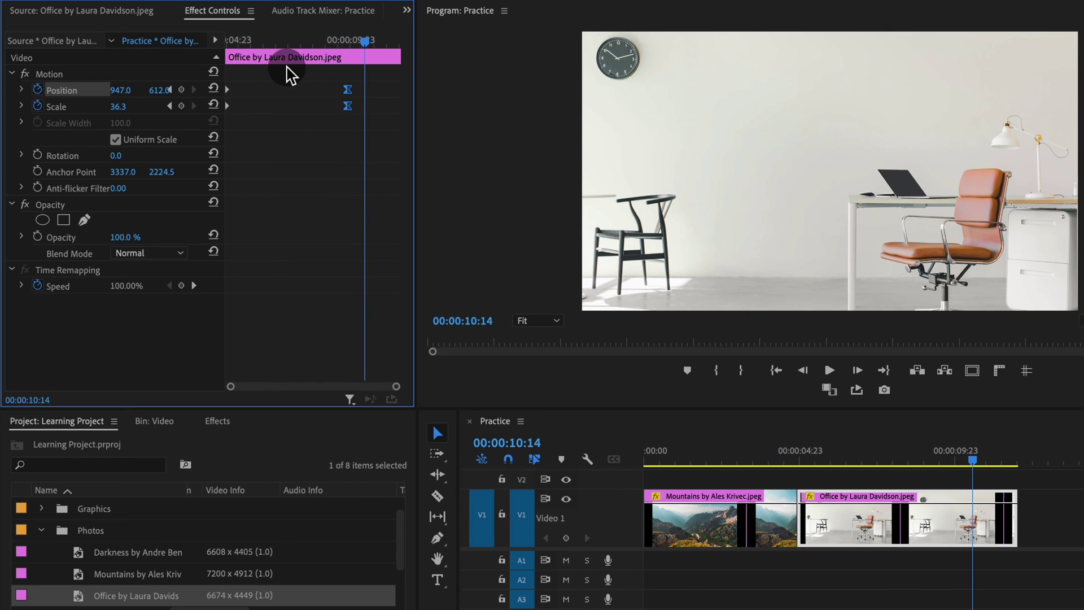
Expand the Office clip's Position and Scale graphs and lengthen the second Position keyframe's incoming velocity handle towards the clip's start.
click(22, 90)
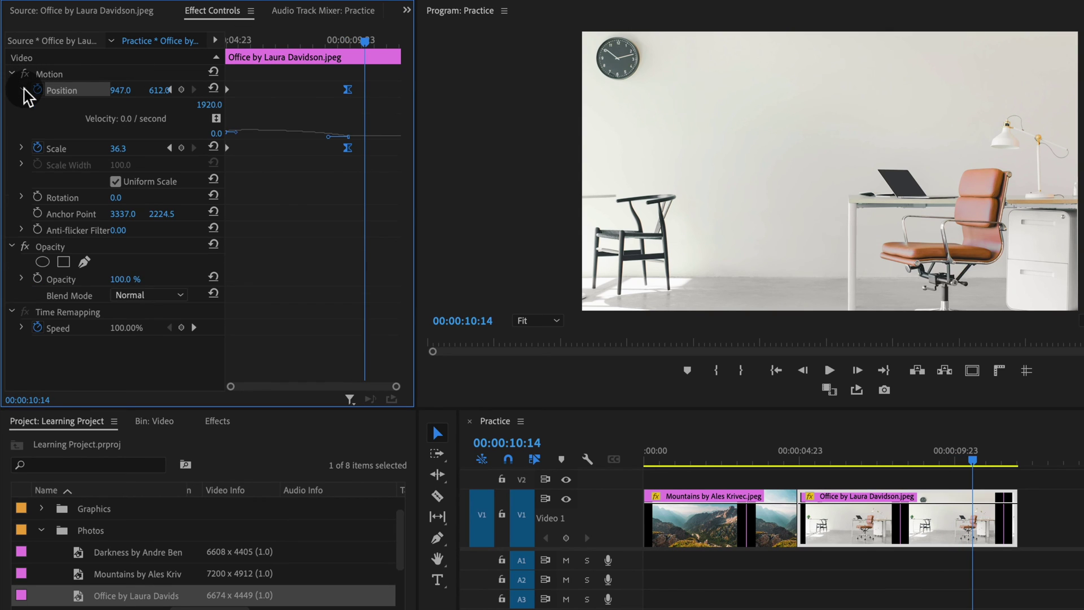
click(21, 148)
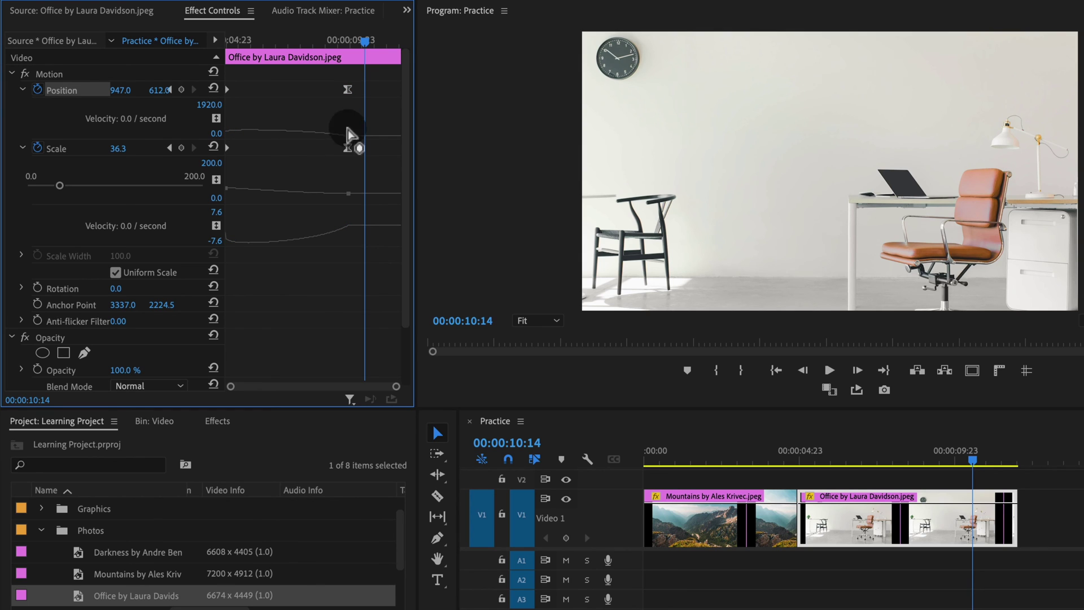
click(348, 89)
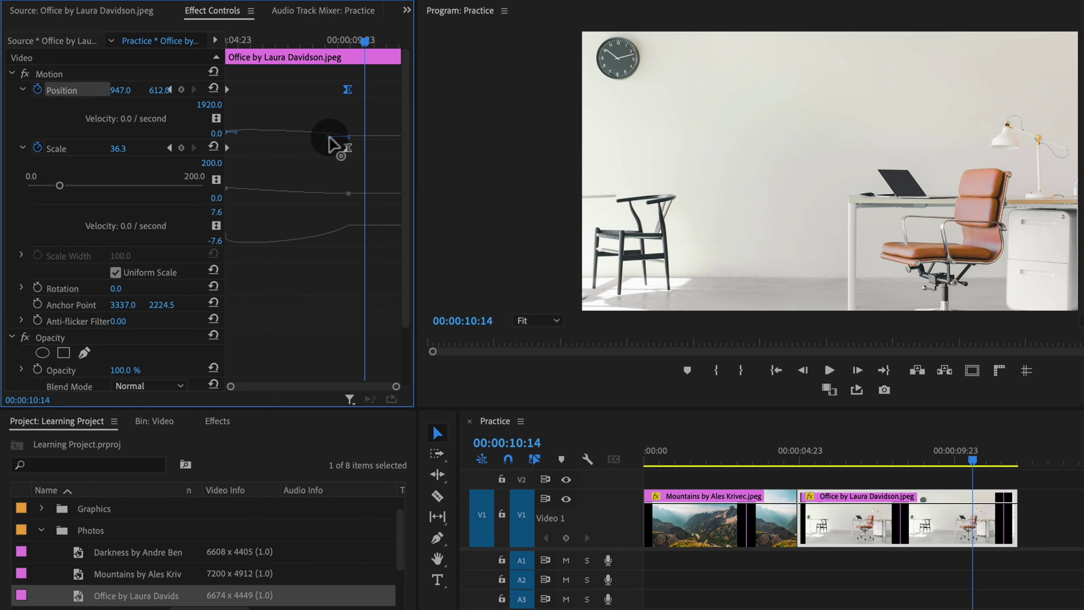
drag(325, 136, 304, 138)
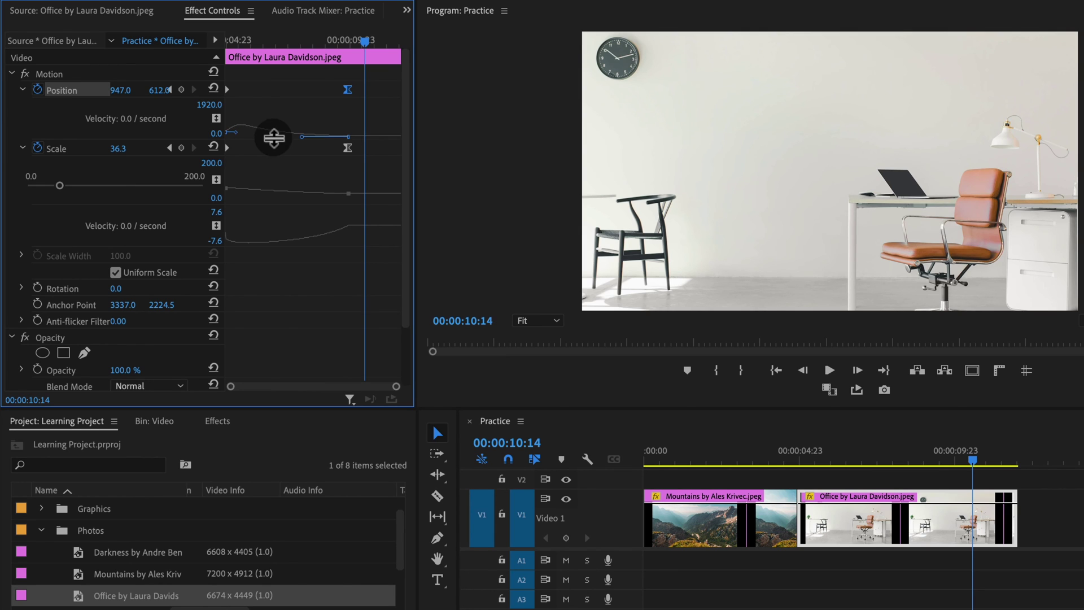
Lengthen the second Scale keyframe's incoming velocity handle towards the clip's start, constraining it to stay level.
click(348, 148)
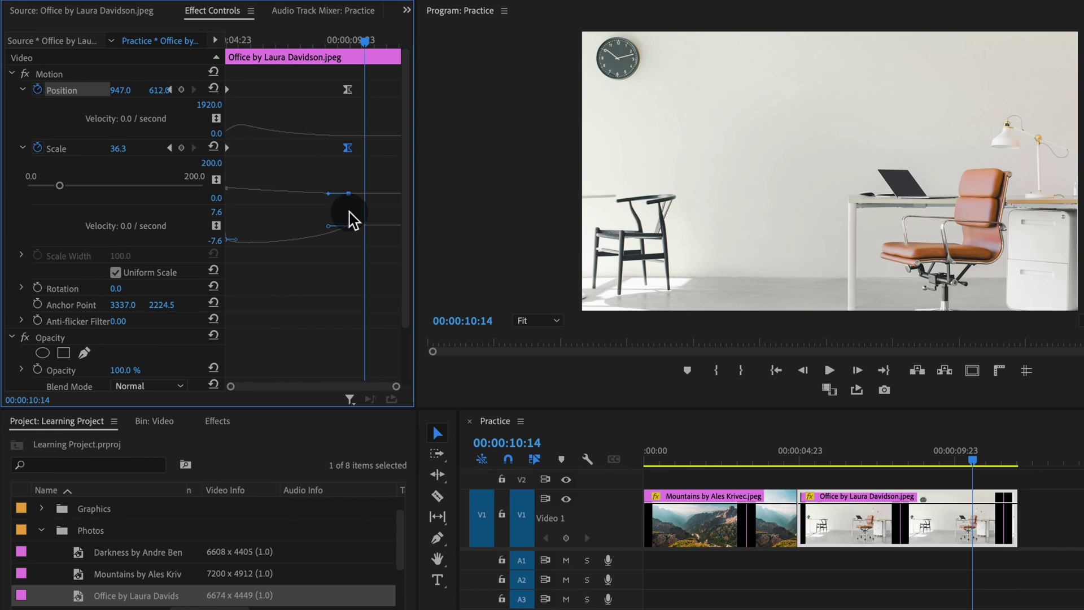
drag(320, 231, 310, 233)
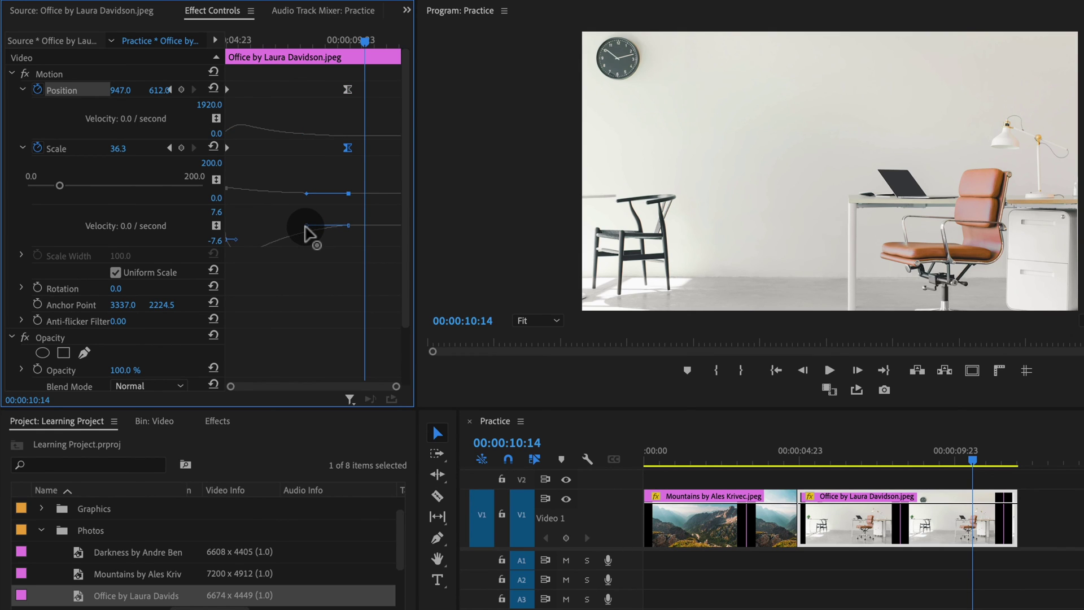
key(shift)
drag(310, 231, 315, 235)
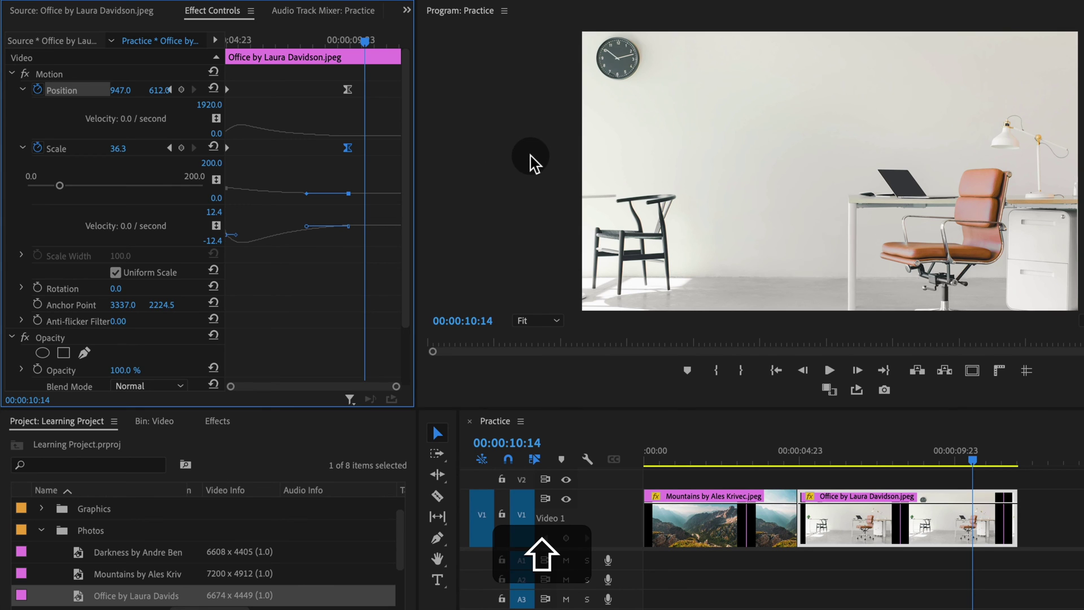
Play the Office clip from earlier points to review the slower, smoother end of the movement.
click(303, 39)
key(space)
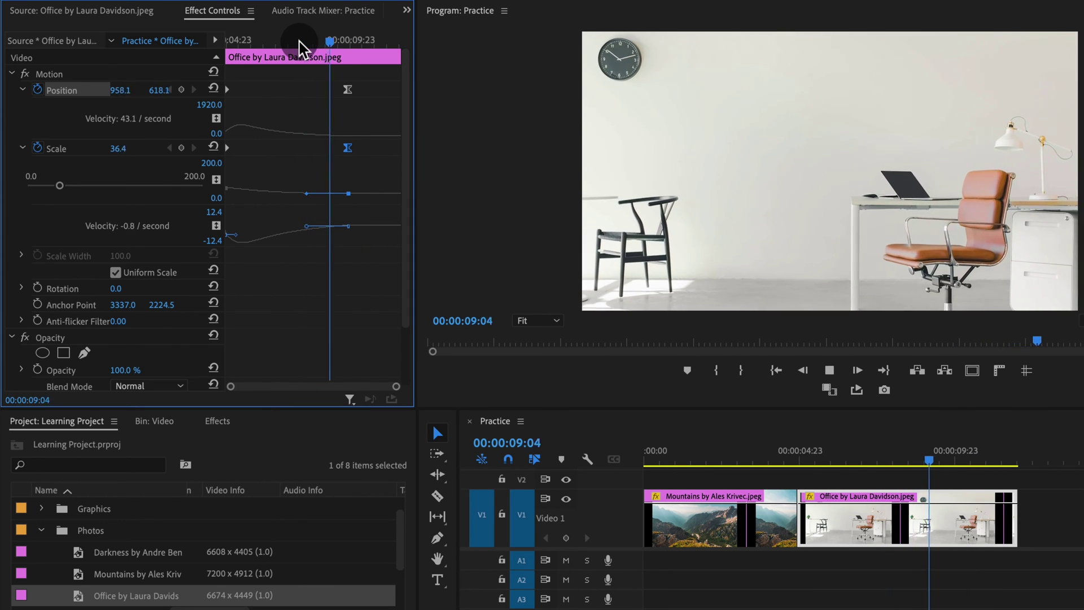
click(273, 39)
key(space)
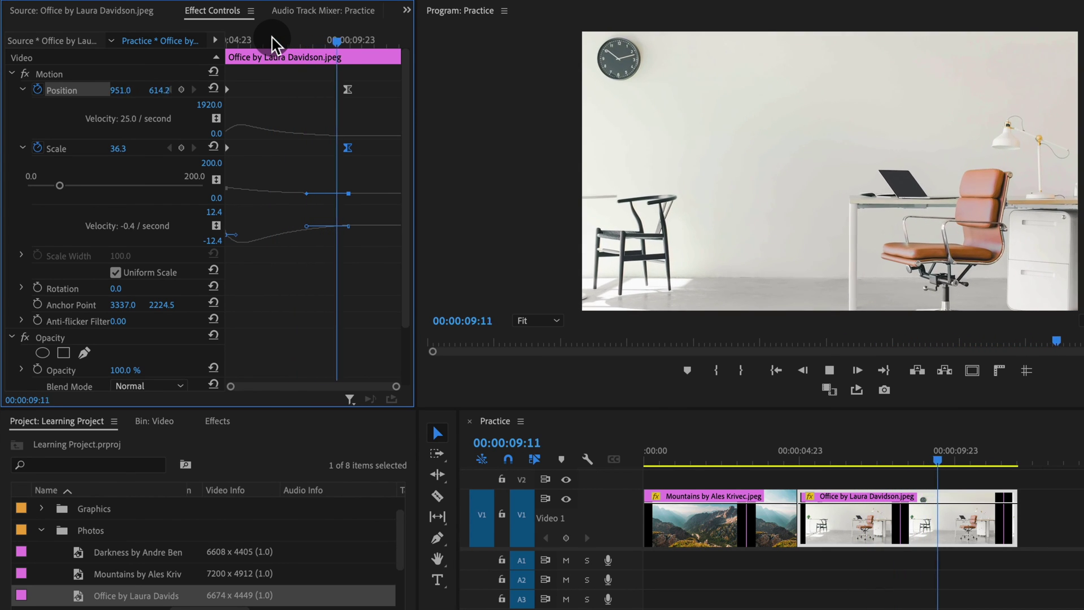
key(space)
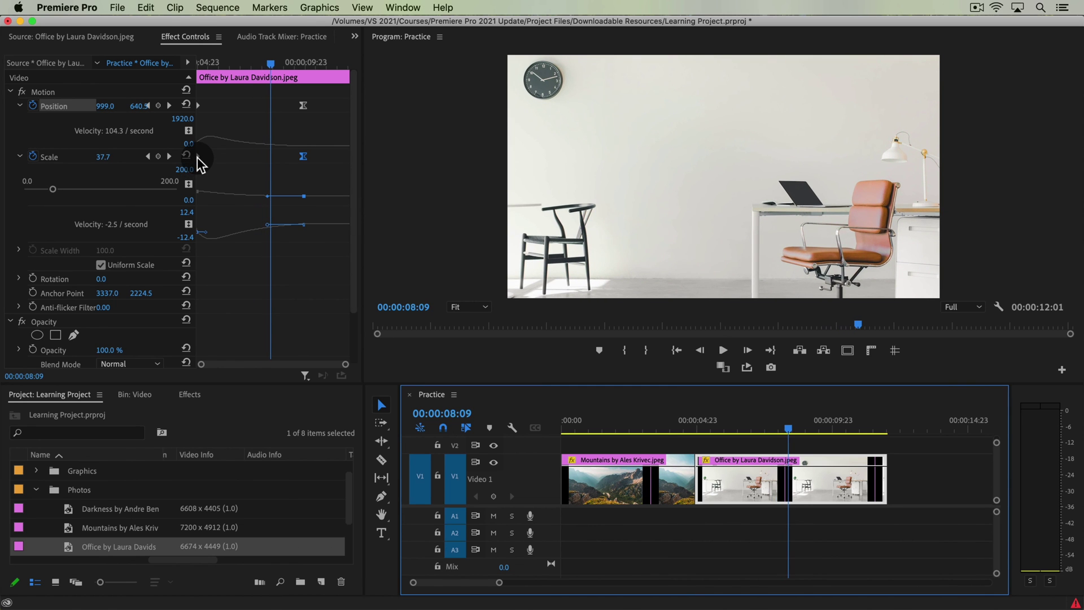
Lengthen the outgoing velocity handles of the Office clip's first Scale and Position keyframes to ease the start of the movement.
click(202, 168)
drag(207, 233, 211, 233)
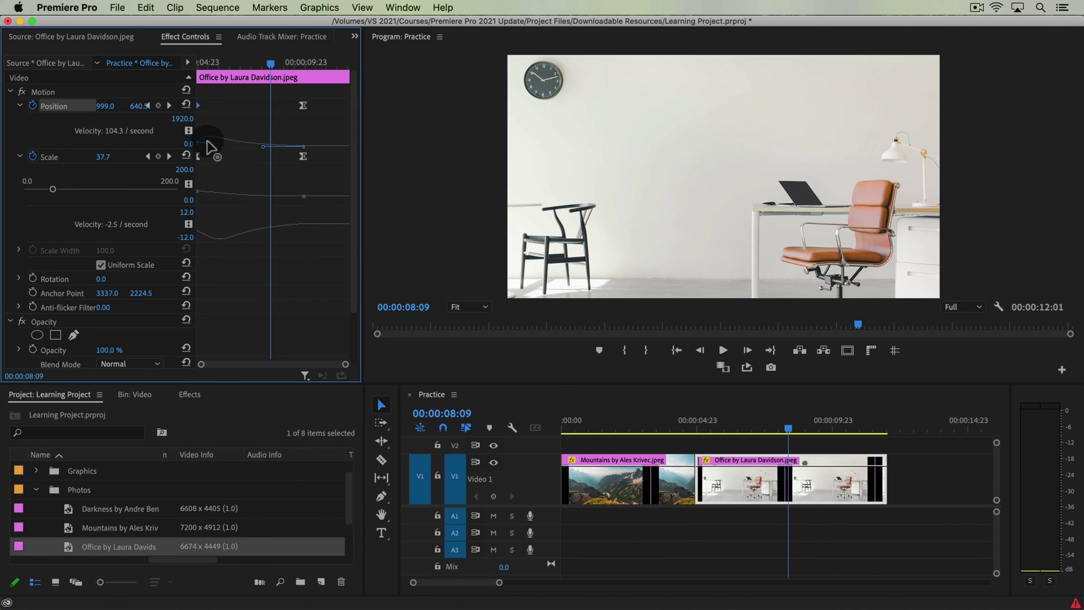
drag(208, 142, 221, 142)
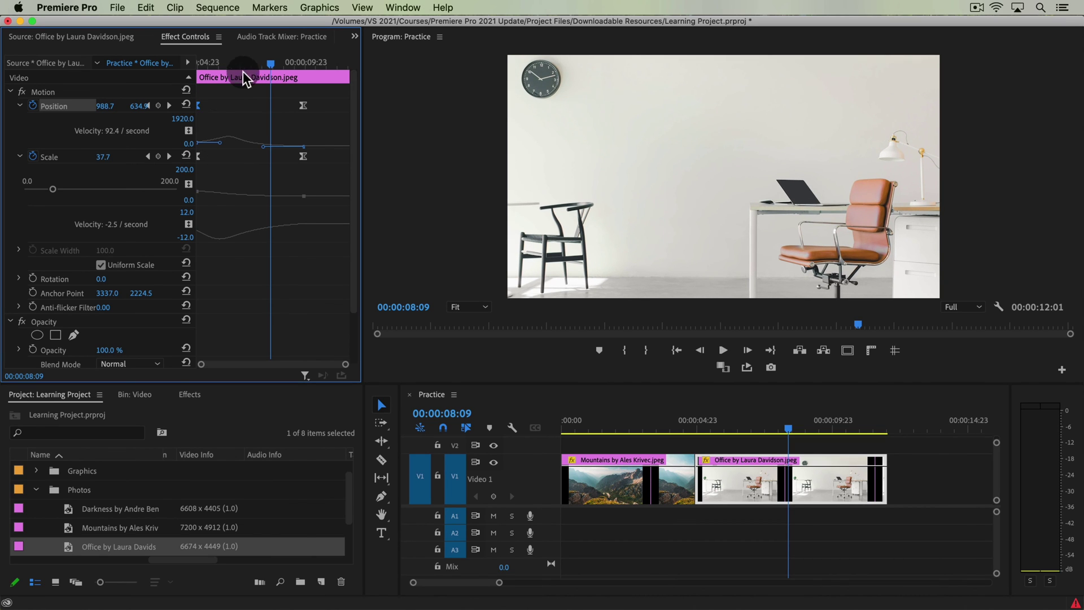
Play the Office clip from its start to check the easing at both ends of the movement.
drag(245, 63, 154, 72)
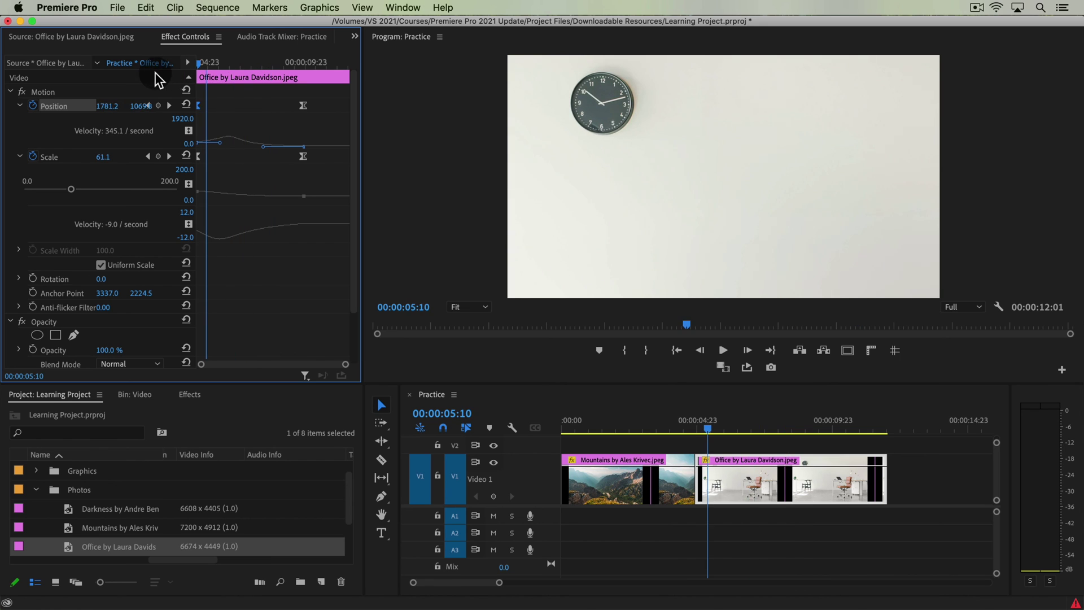
key(space)
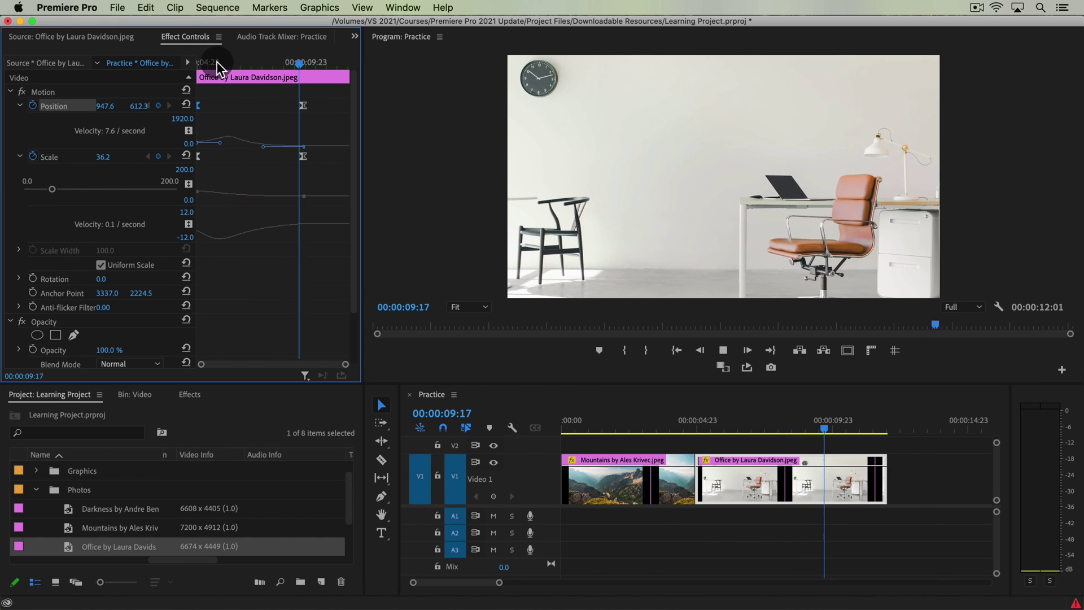
drag(217, 62, 122, 77)
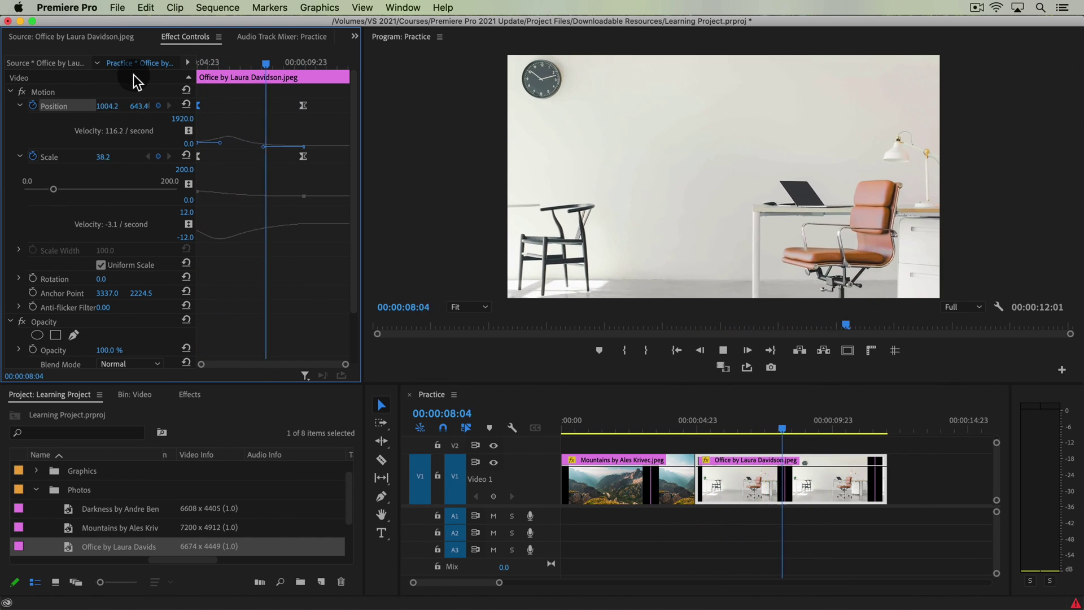
Move the Office clip's second Position and Scale keyframes earlier to speed up the movement and play the clip from its start.
click(323, 176)
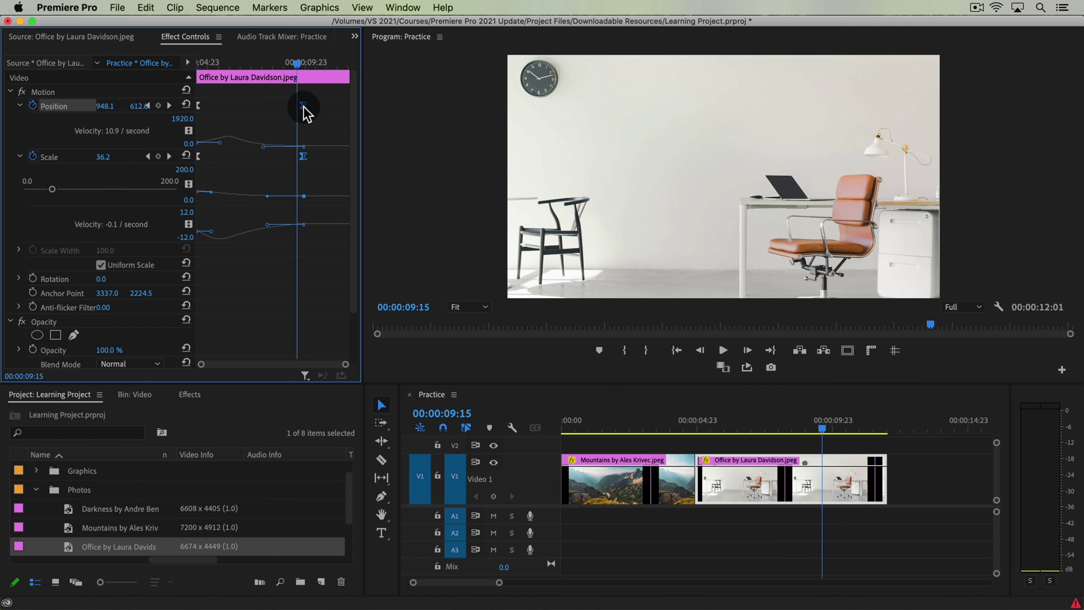
drag(303, 106, 281, 106)
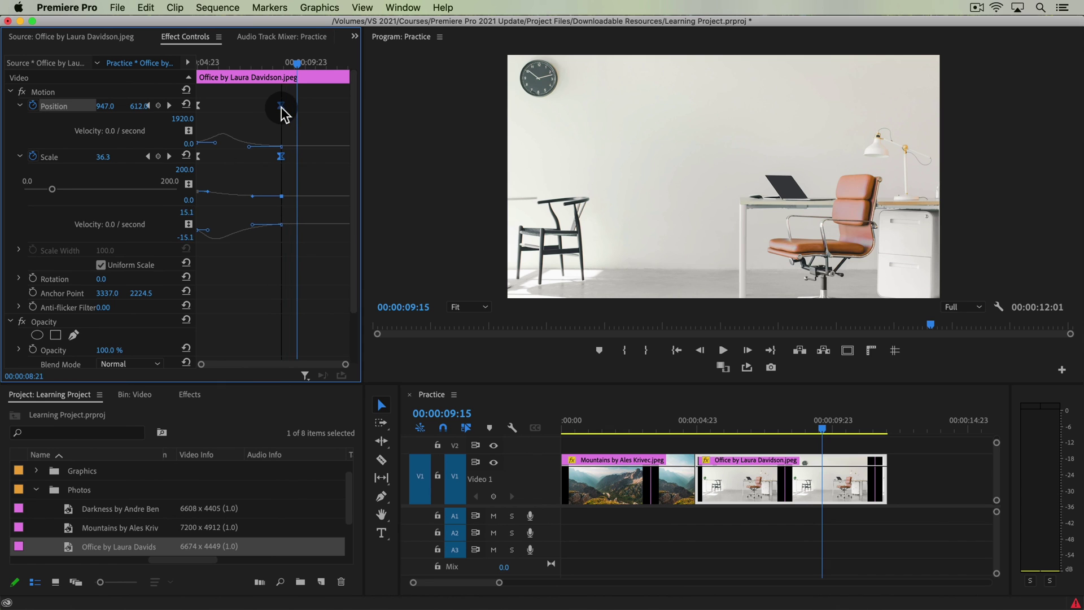
key(Up)
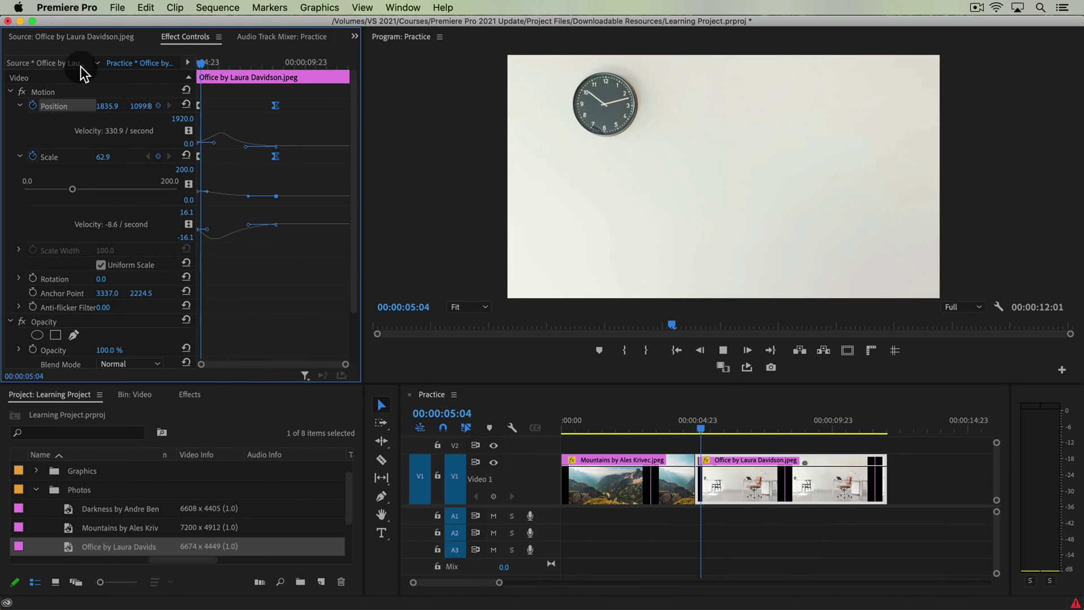
key(space)
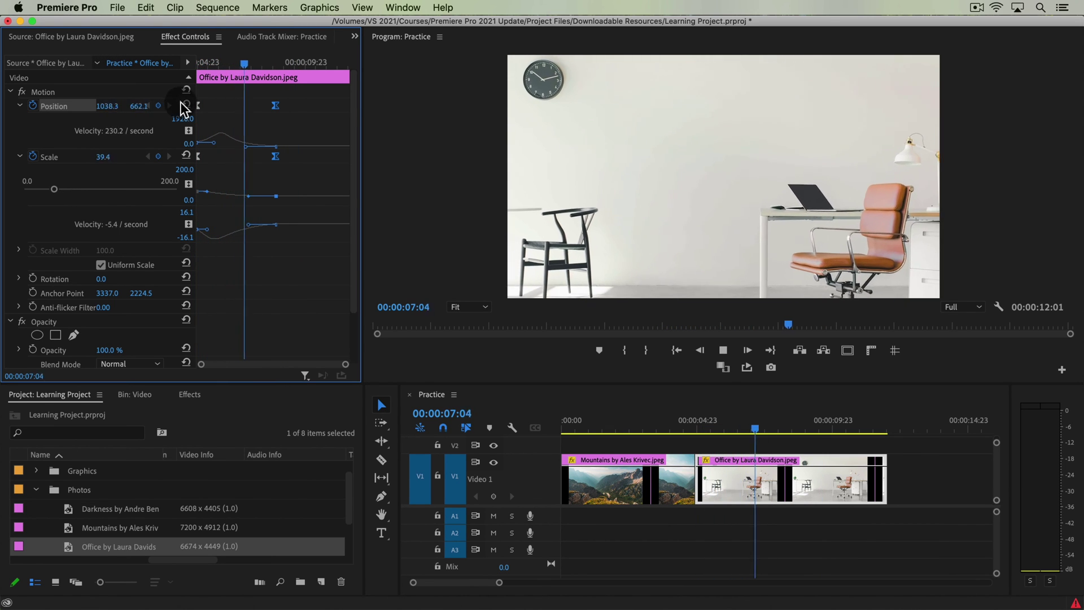
Move the second Position and Scale keyframes close to the Office clip's end to slow the movement, and play the clip.
drag(275, 109, 334, 113)
key(space)
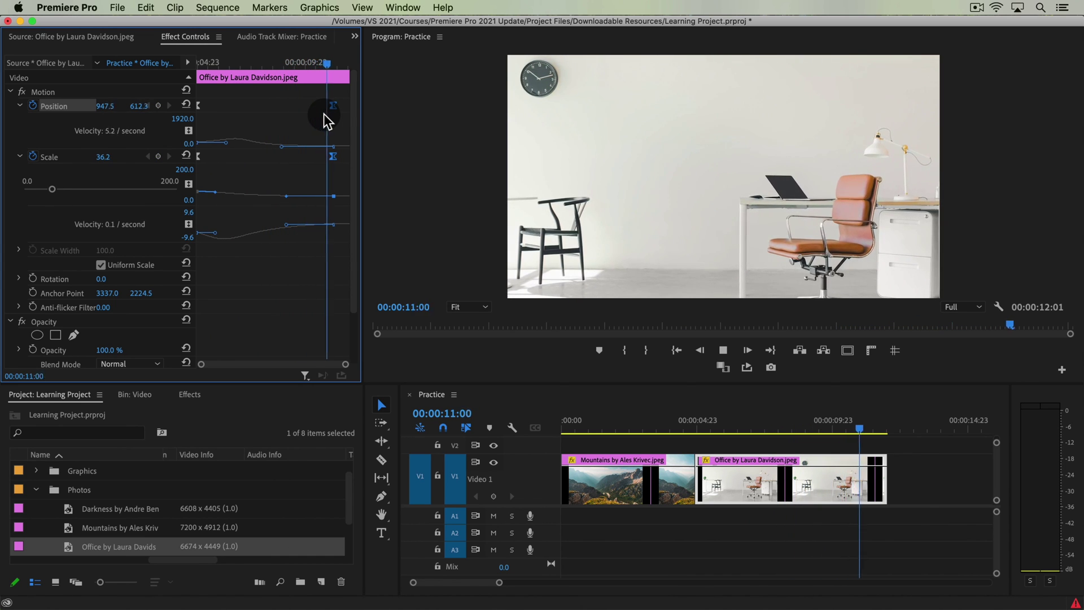
key(space)
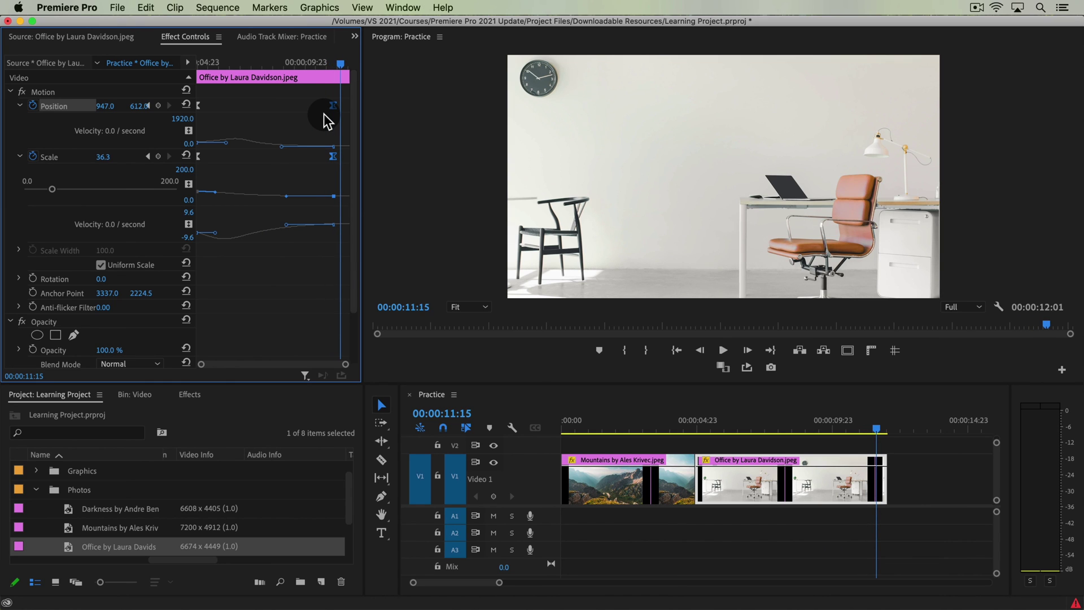